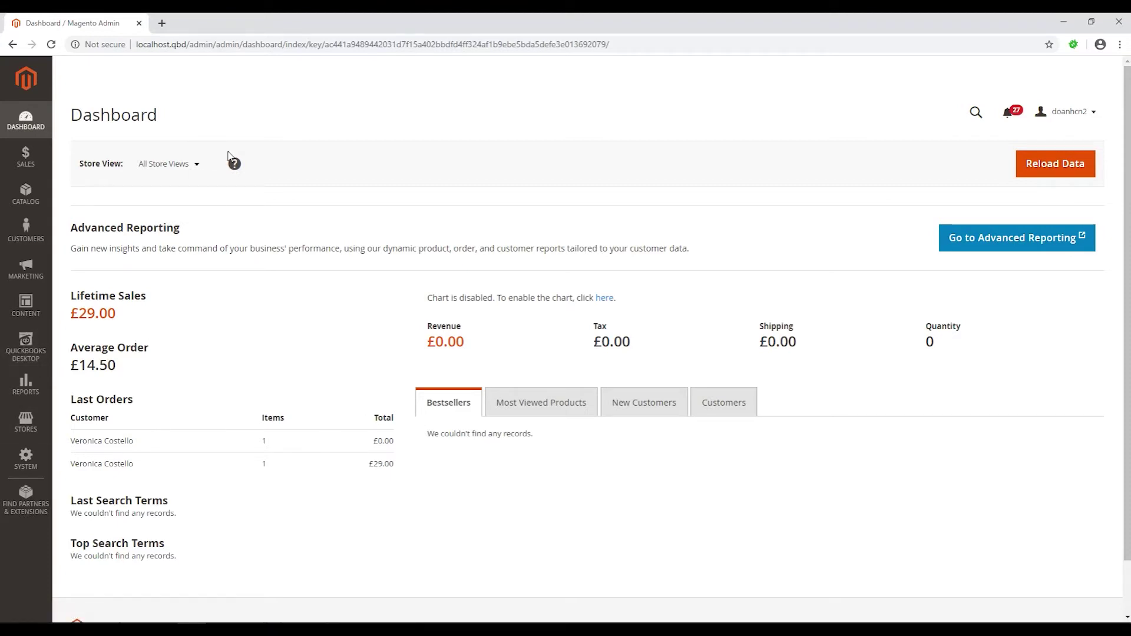
# Open the QuickBooks Desktop Configuration page from the admin menu
pyautogui.click(26, 347)
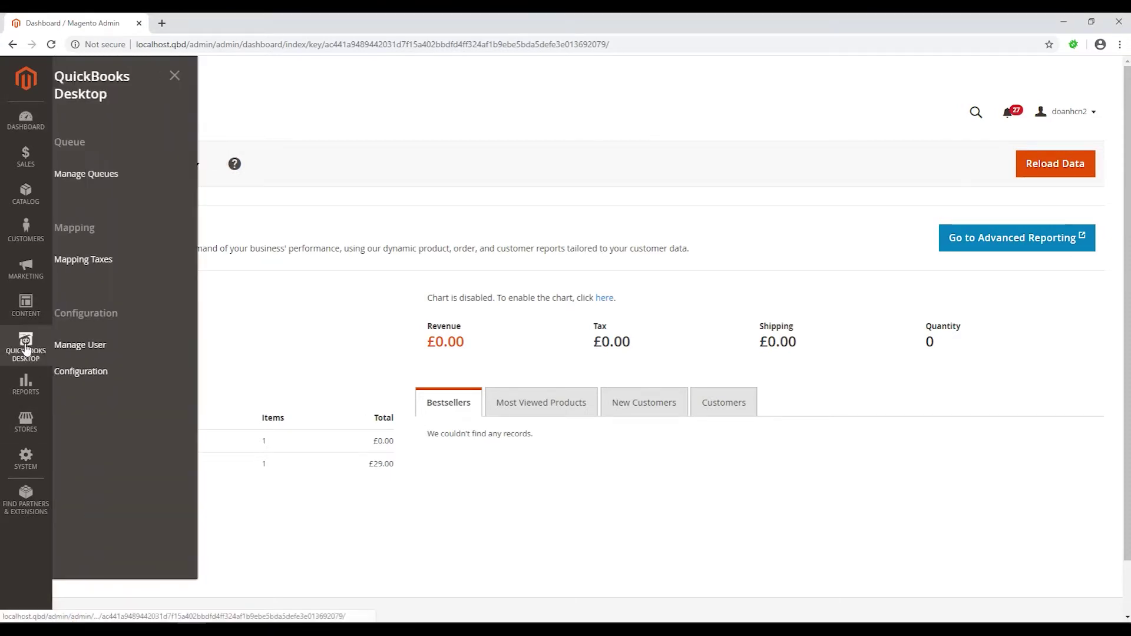
pyautogui.click(120, 371)
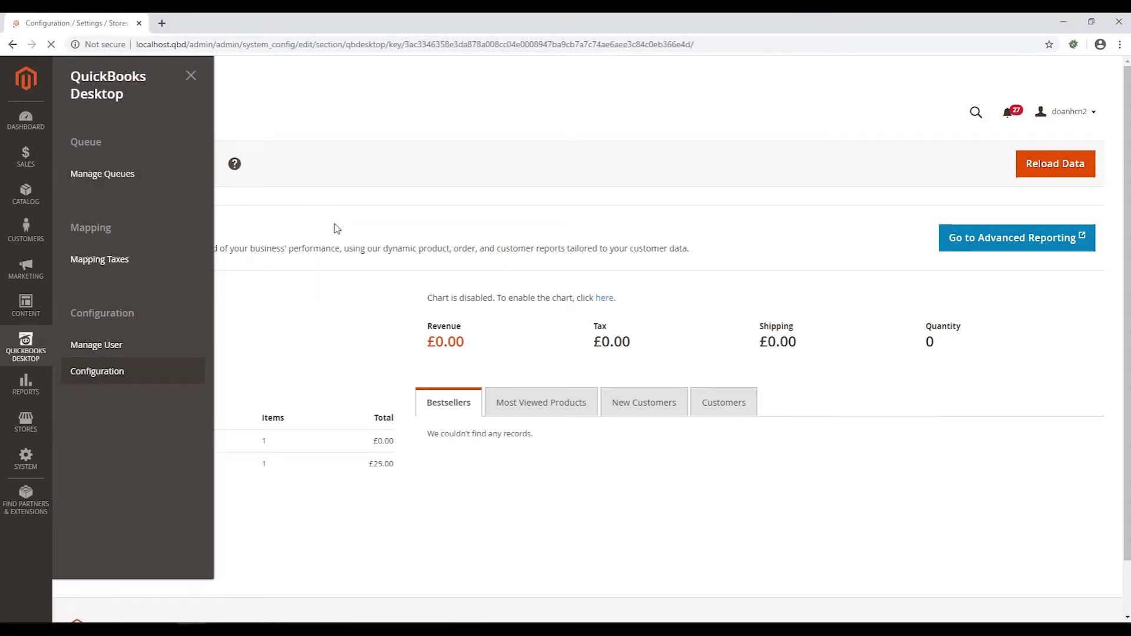
pyautogui.scroll(-3, 510, 346)
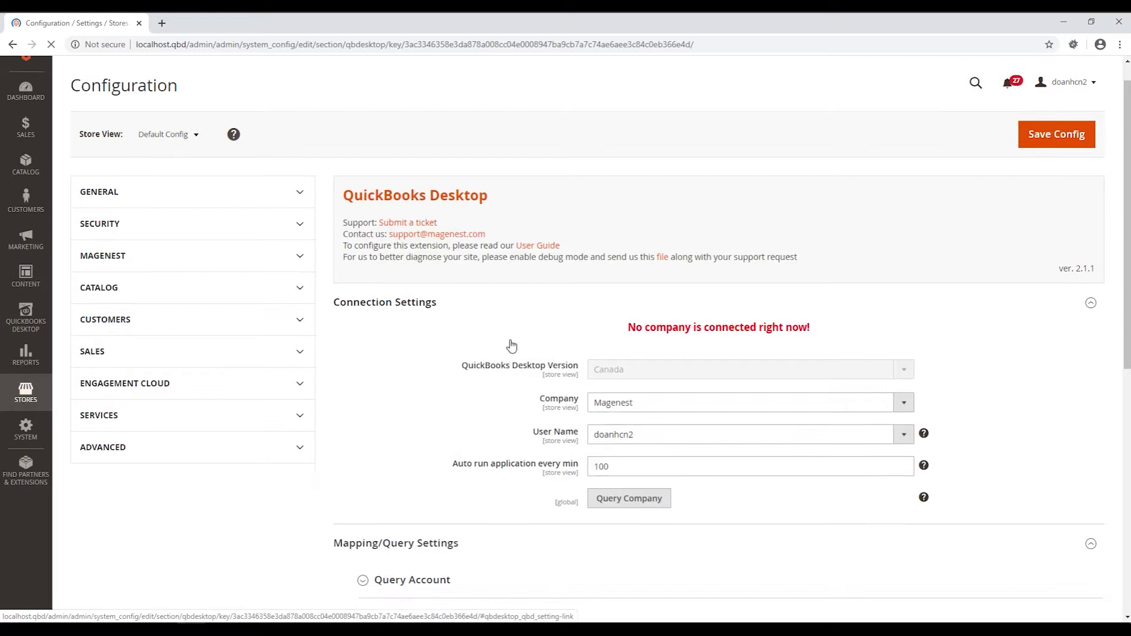
# Collapse the Connection, Mapping/Query and Synchronize Settings sections
pyautogui.click(433, 152)
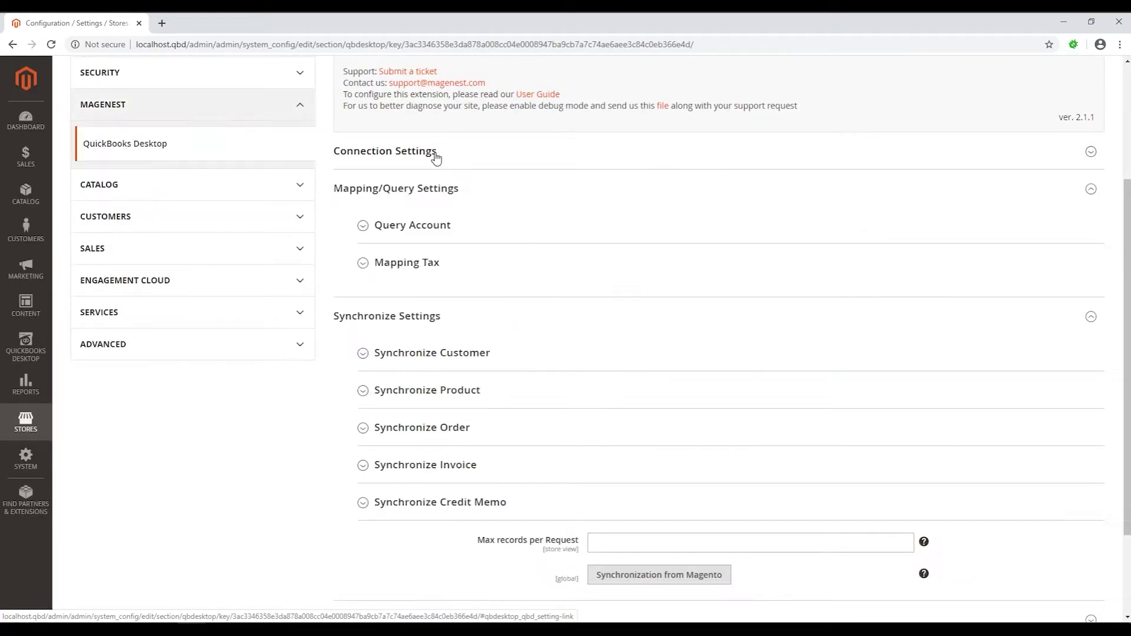
pyautogui.click(430, 186)
pyautogui.click(434, 223)
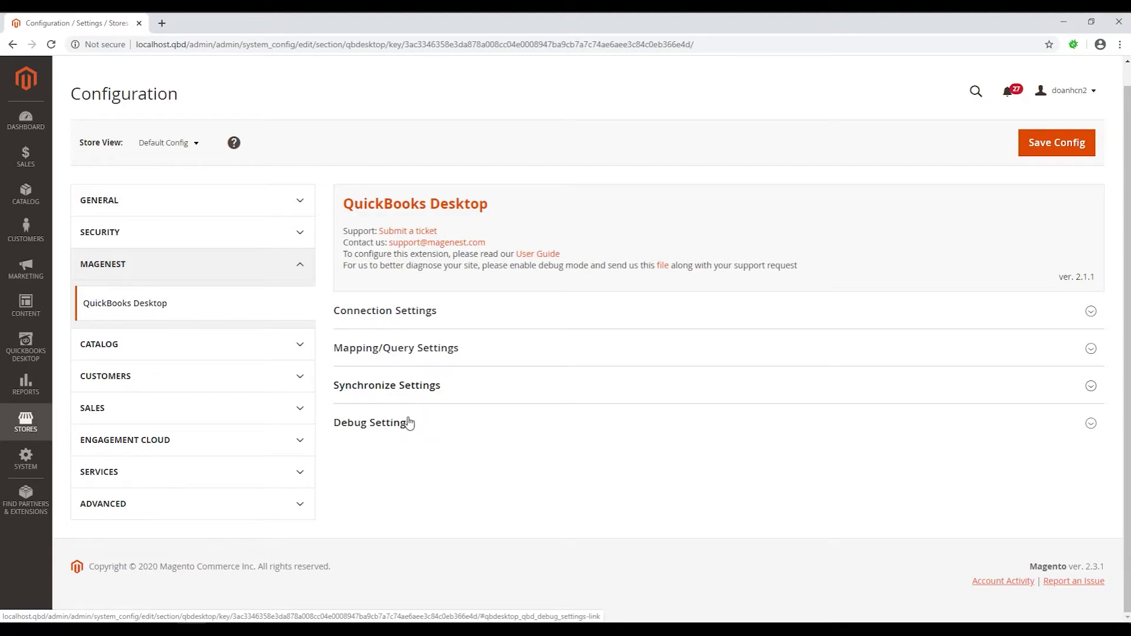
pyautogui.click(454, 315)
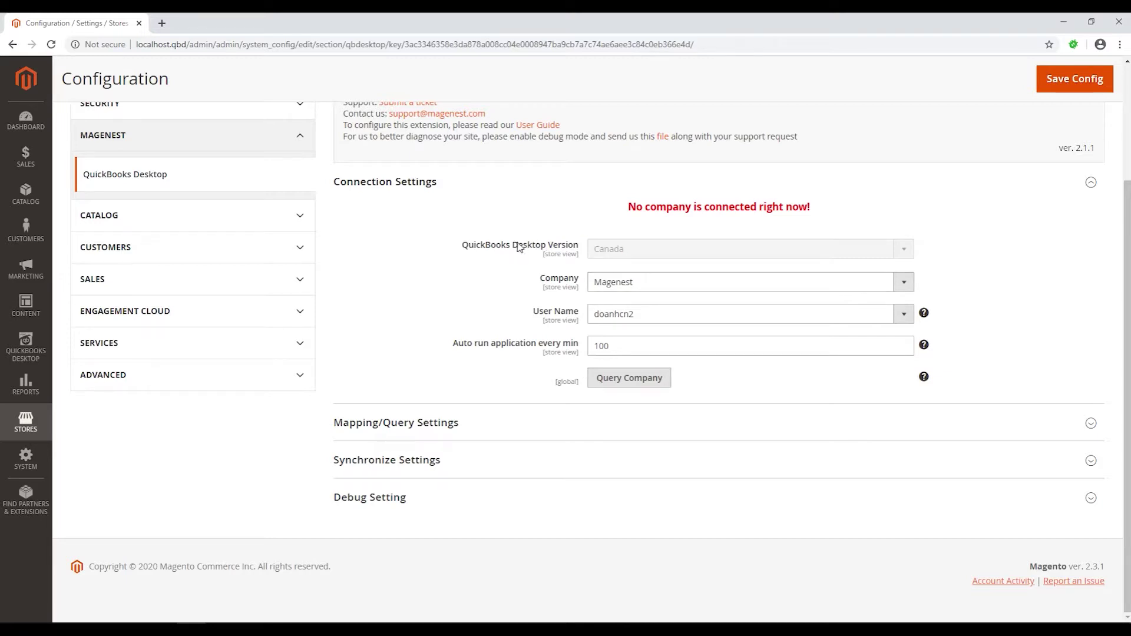
pyautogui.moveTo(496, 246); pyautogui.dragTo(577, 247)
pyautogui.click(578, 248)
pyautogui.click(612, 288)
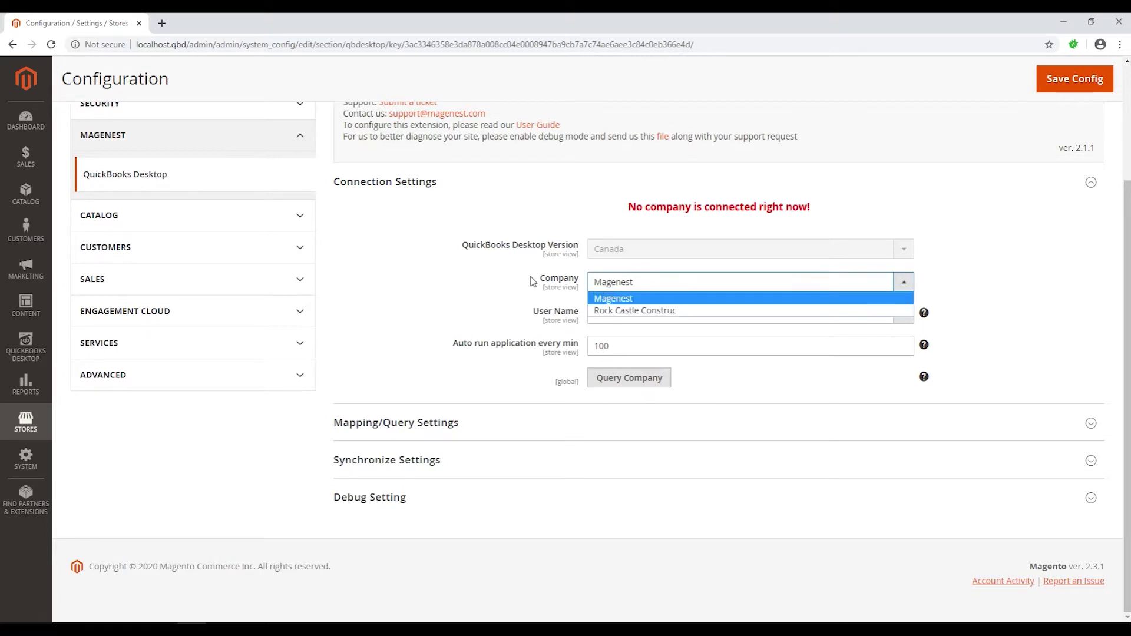
pyautogui.click(564, 282)
pyautogui.click(598, 286)
pyautogui.click(525, 302)
pyautogui.click(664, 289)
pyautogui.click(636, 301)
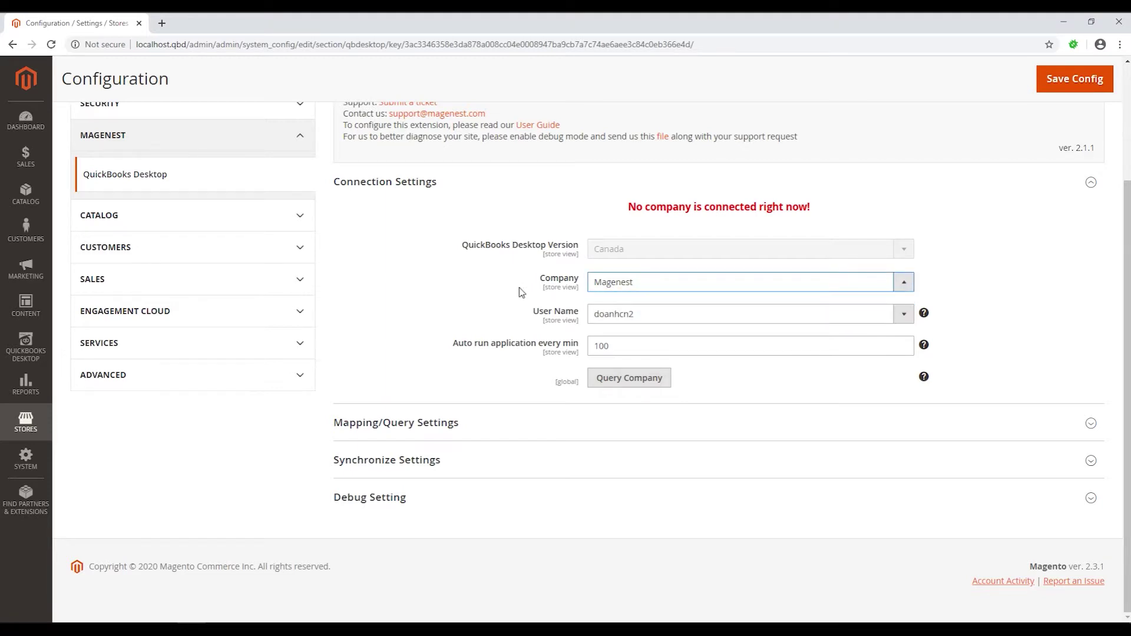
pyautogui.click(638, 315)
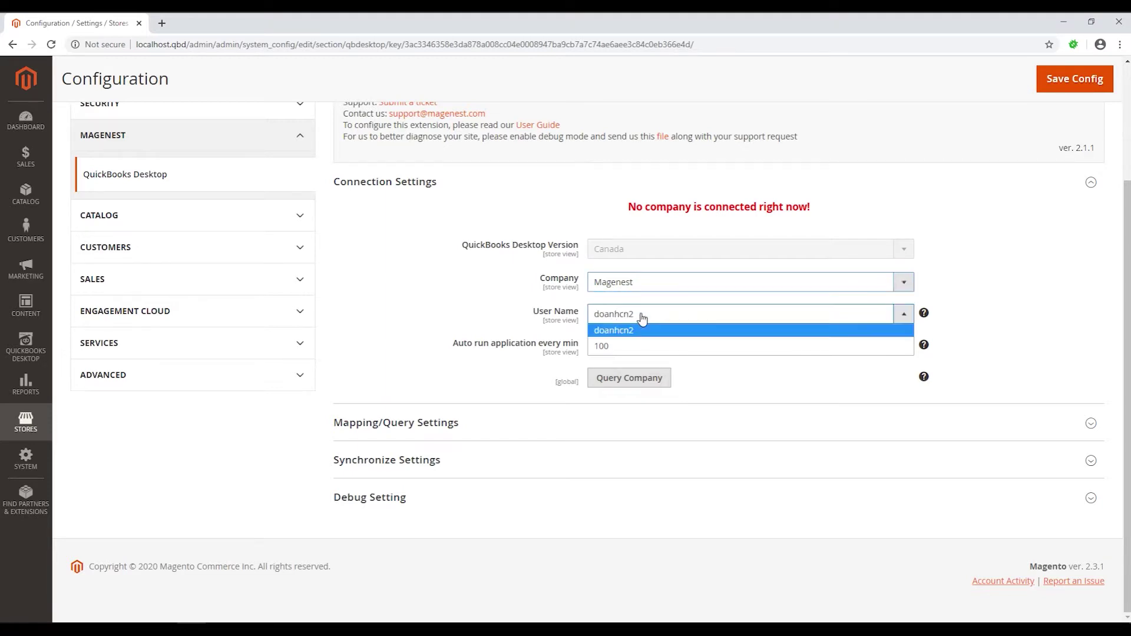
pyautogui.click(512, 312)
pyautogui.click(607, 317)
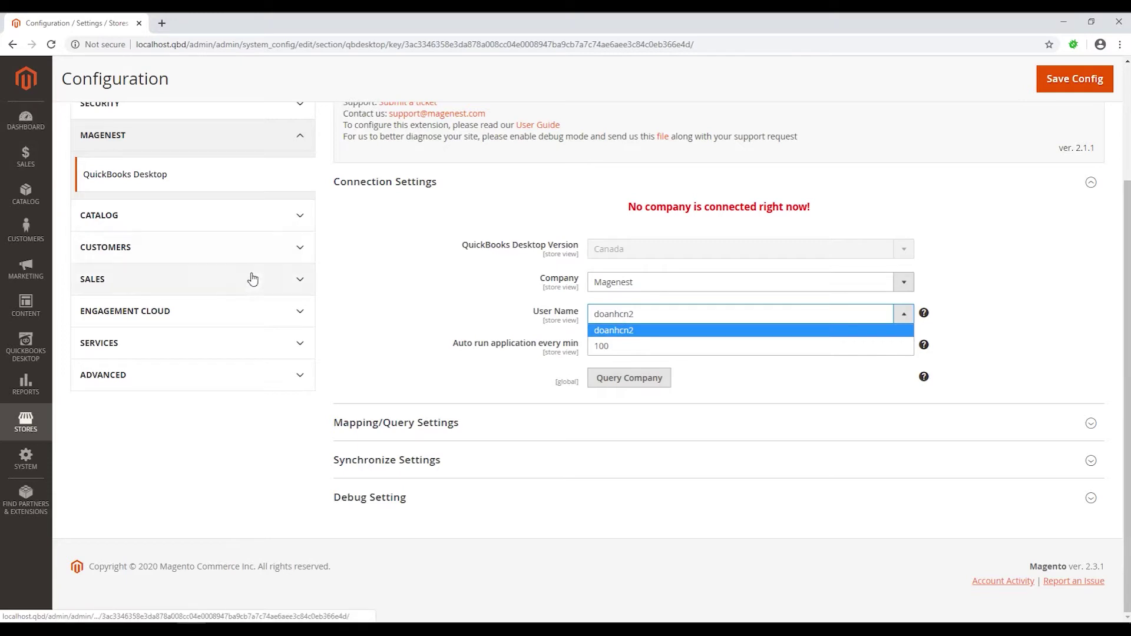
pyautogui.click(382, 269)
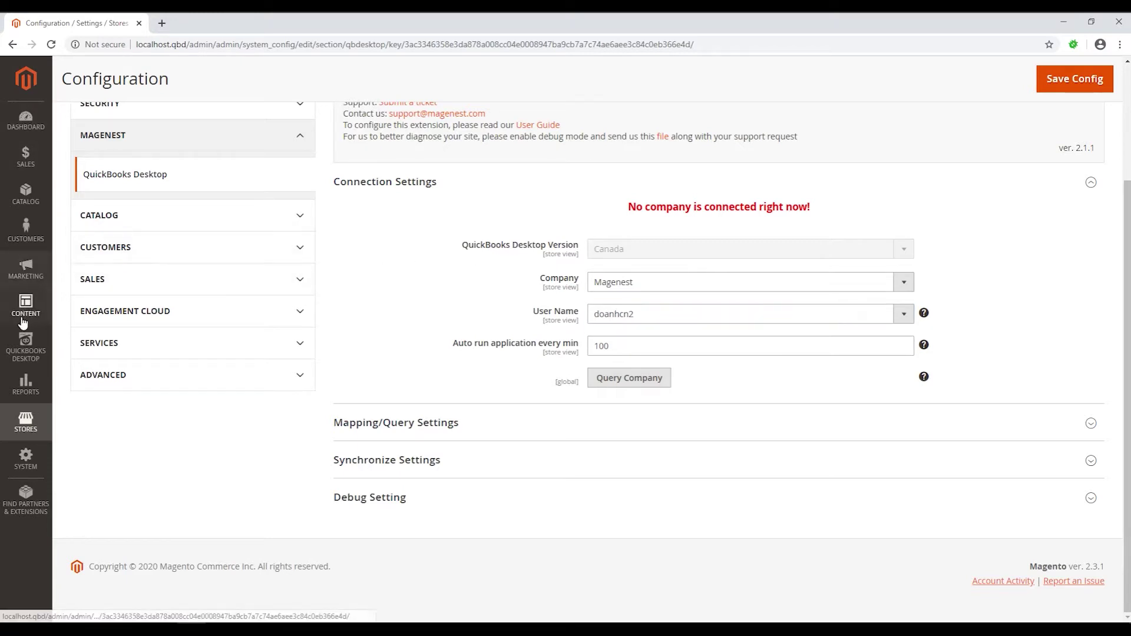
# Open QuickBooks Desktop > Manage User in another tab, then return to the Configuration tab
pyautogui.click(24, 352)
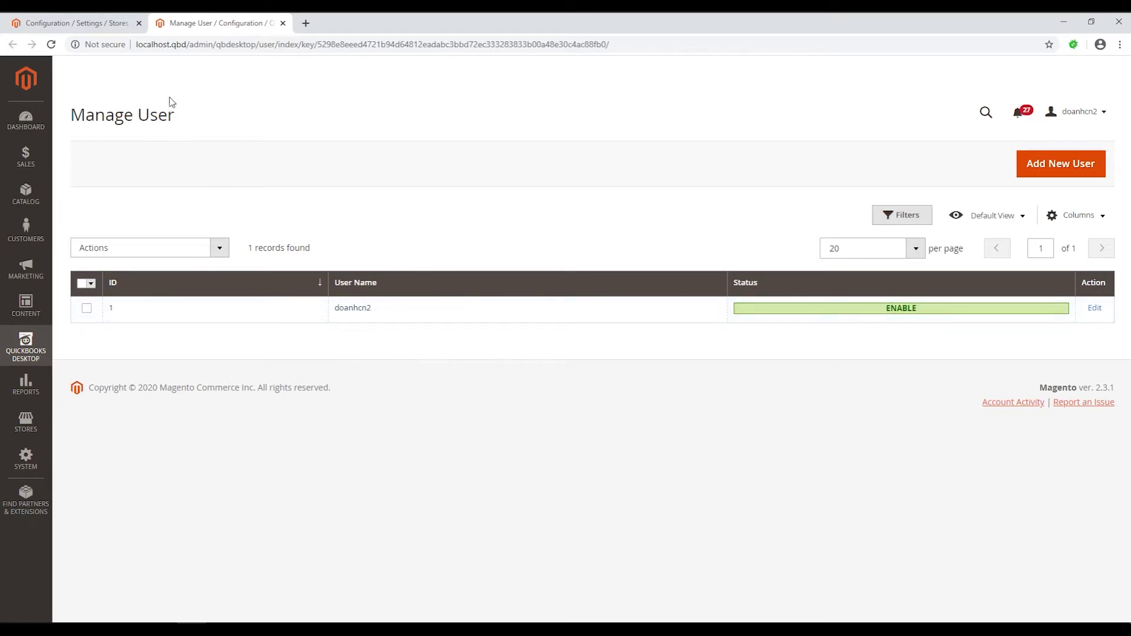
pyautogui.click(85, 22)
pyautogui.click(499, 306)
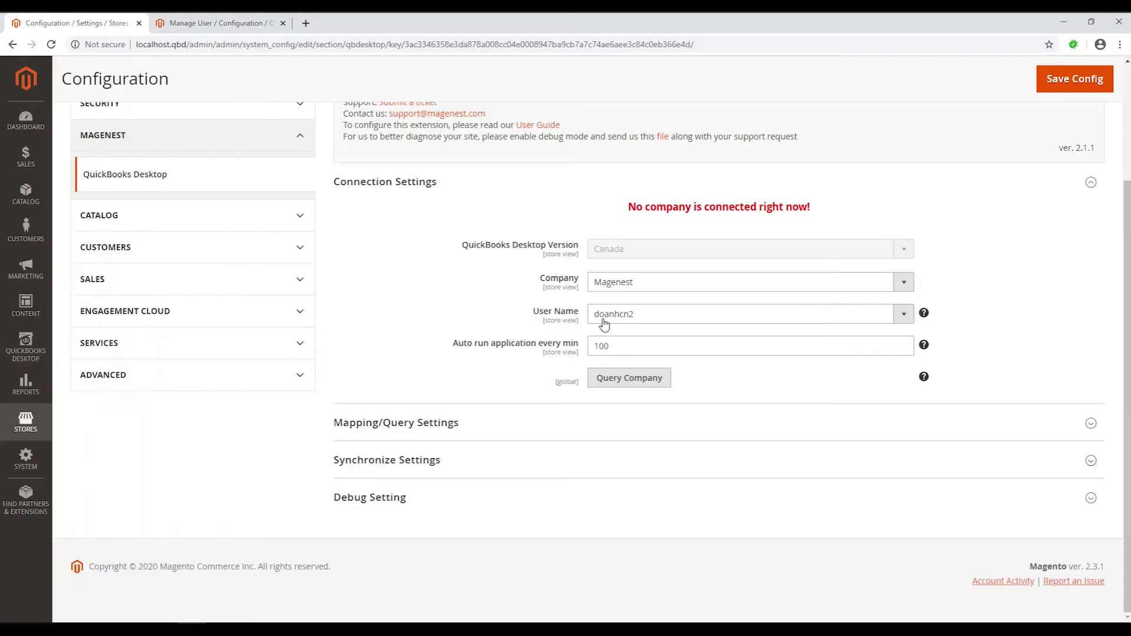
# Check the User Name choices without changing them and review the 100-minute Auto run interval
pyautogui.click(641, 320)
pyautogui.click(396, 303)
pyautogui.moveTo(624, 344); pyautogui.dragTo(572, 347)
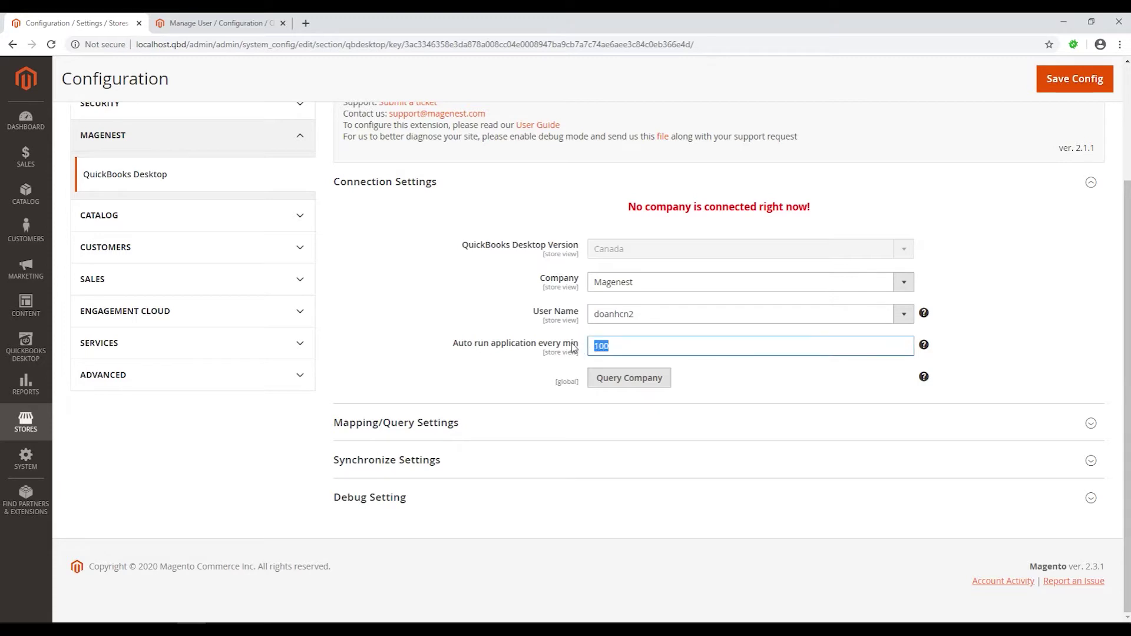
pyautogui.click(606, 344)
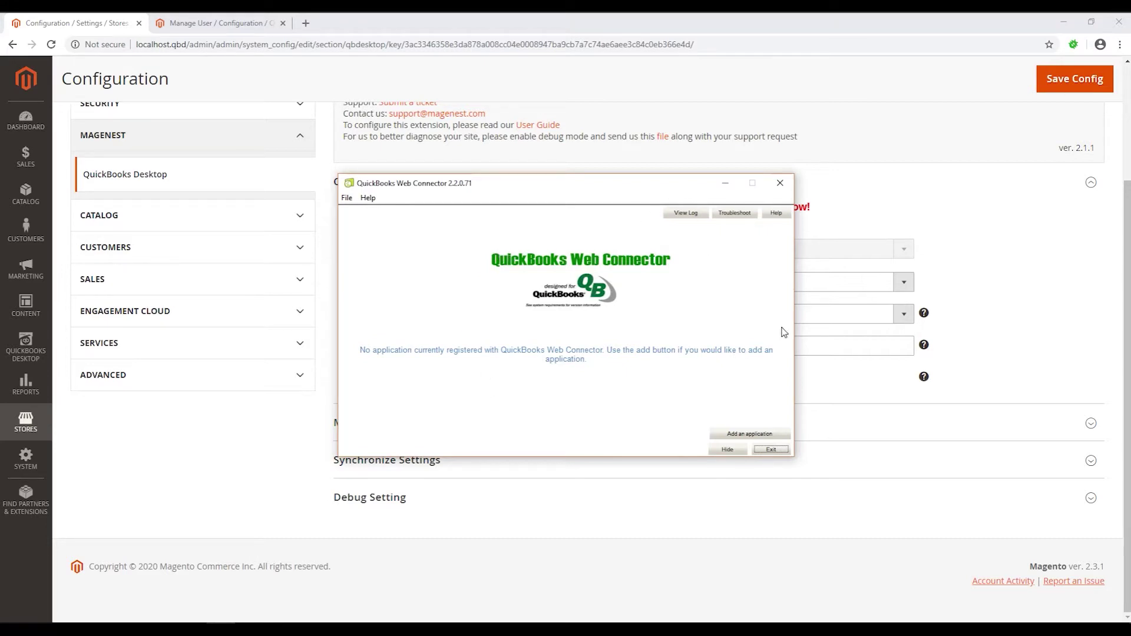
# Query Company to download connect-company.qwc and open it in QuickBooks Web Connector
pyautogui.click(1010, 353)
pyautogui.click(627, 345)
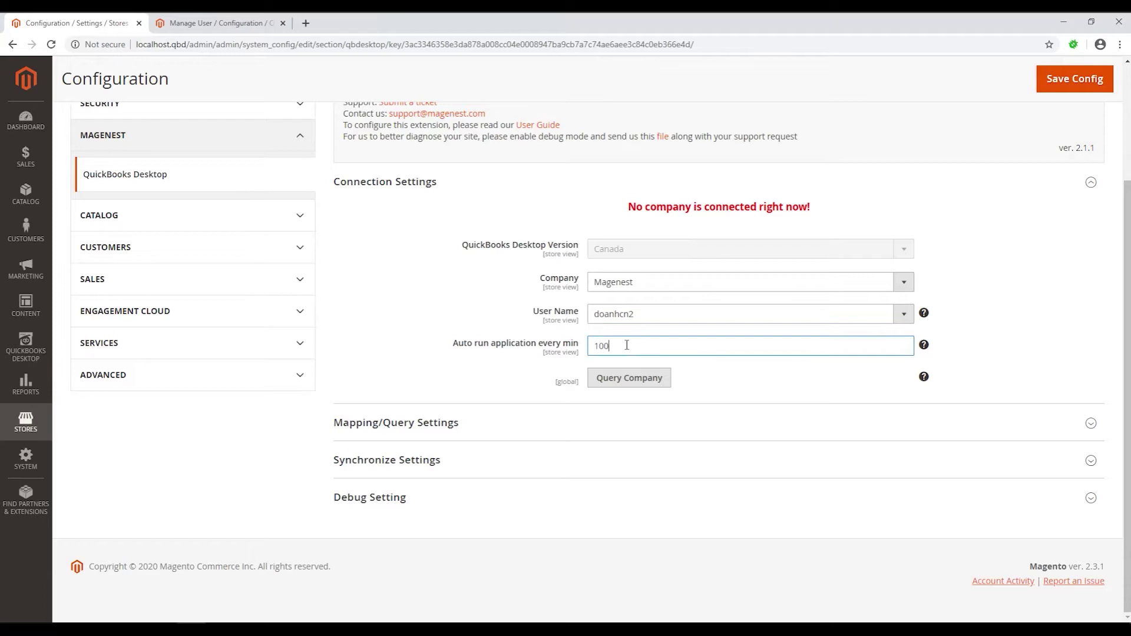
pyautogui.click(629, 378)
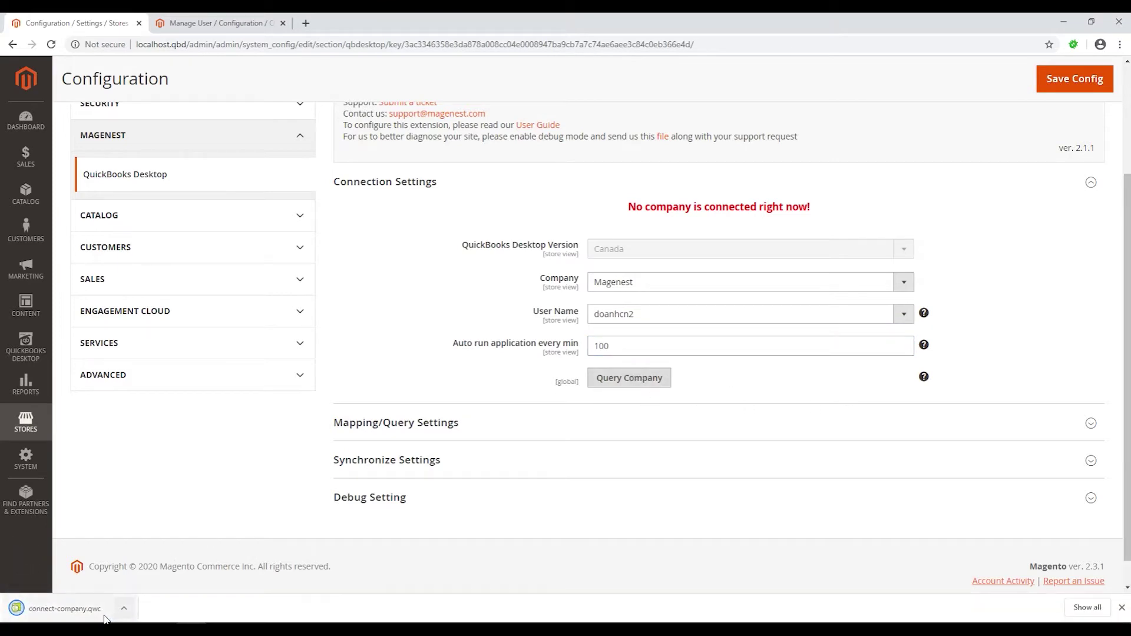
pyautogui.click(97, 609)
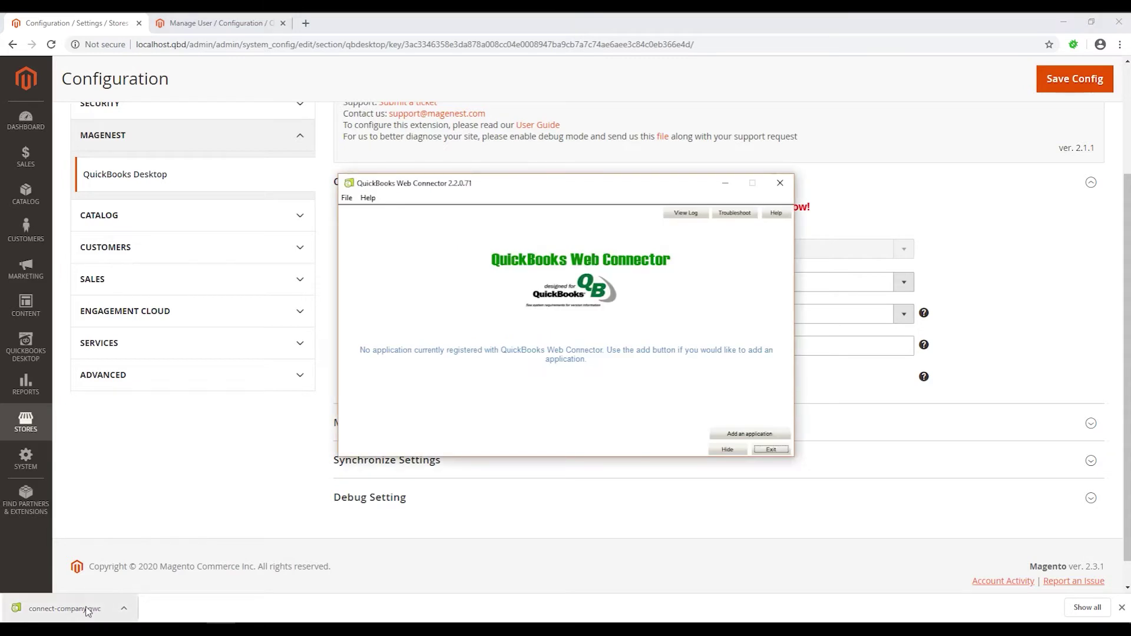
# Add connect-company from Downloads as a Web Connector application and authorise the new web service
pyautogui.click(764, 439)
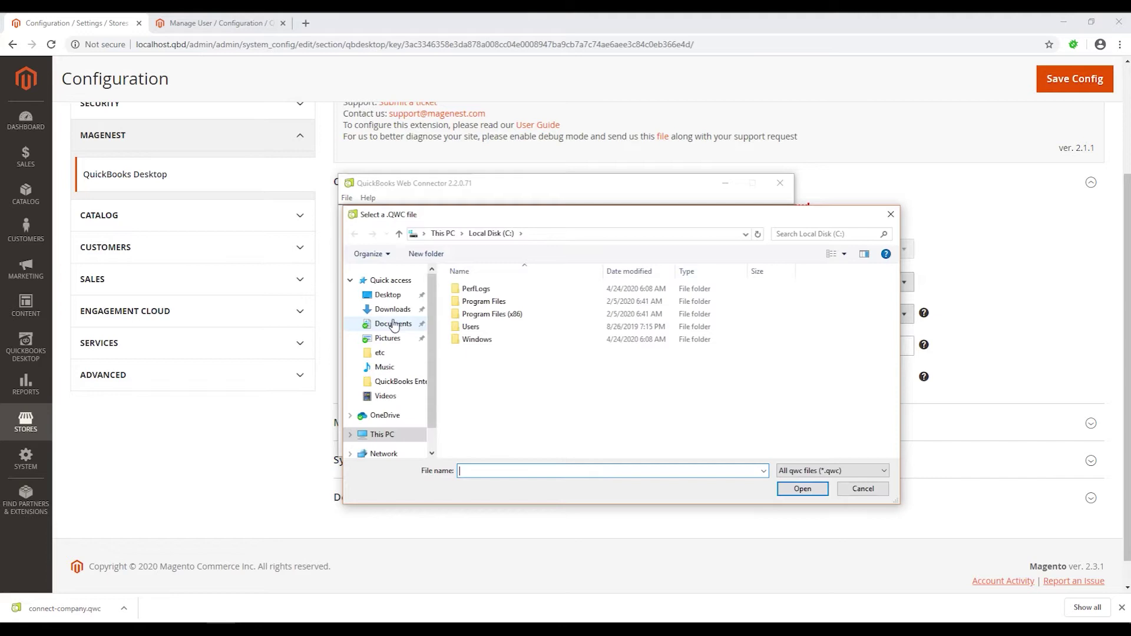
pyautogui.click(393, 309)
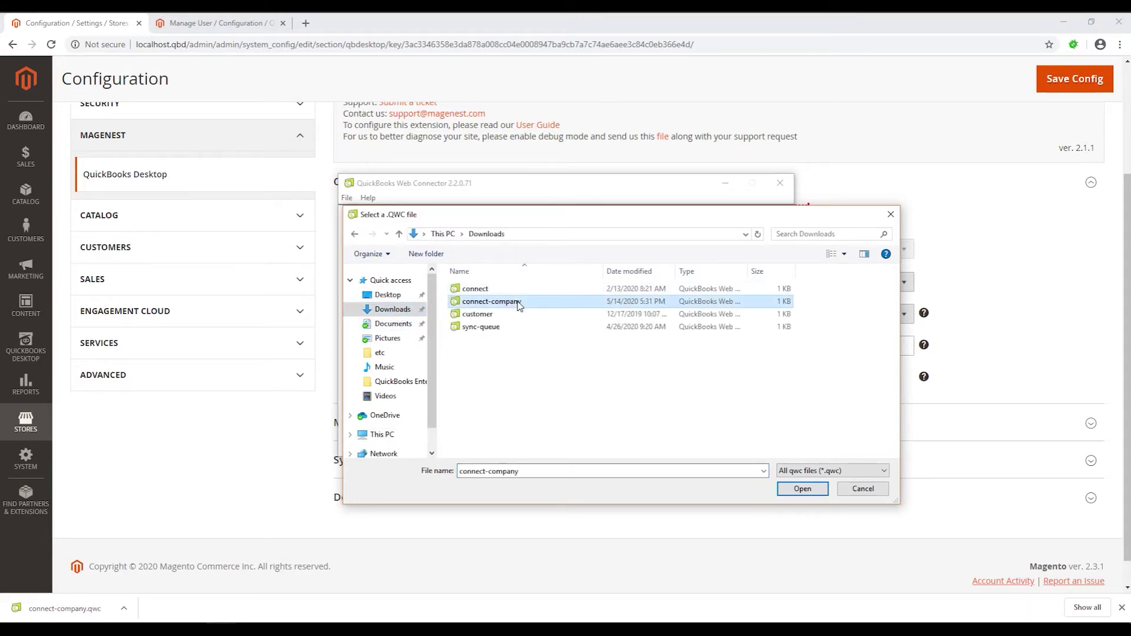
pyautogui.doubleClick(488, 302)
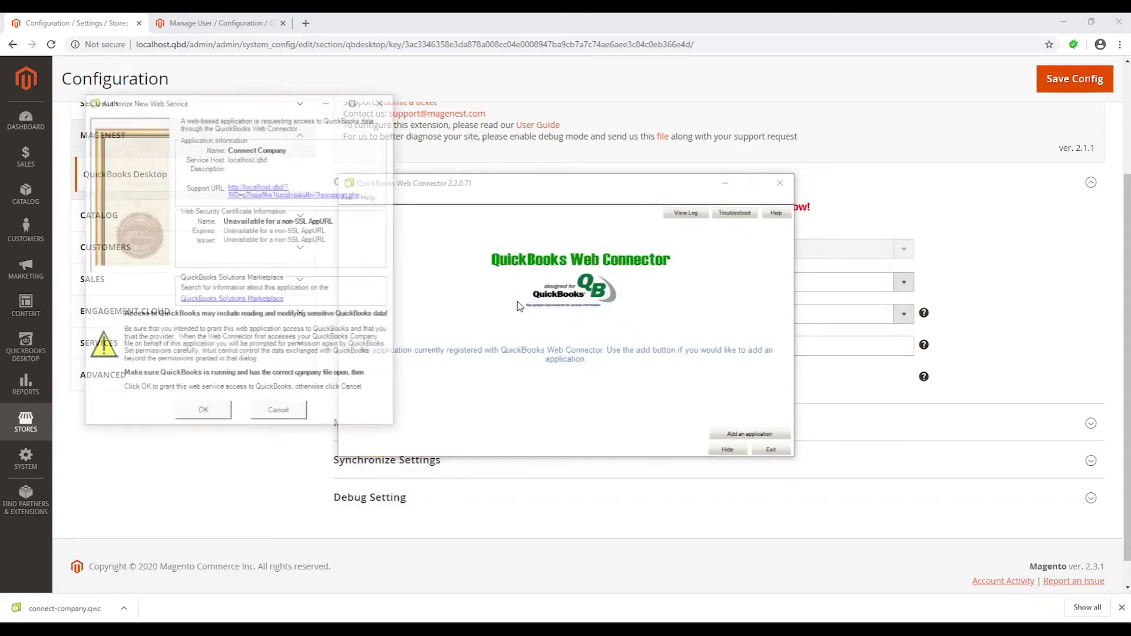
pyautogui.click(218, 412)
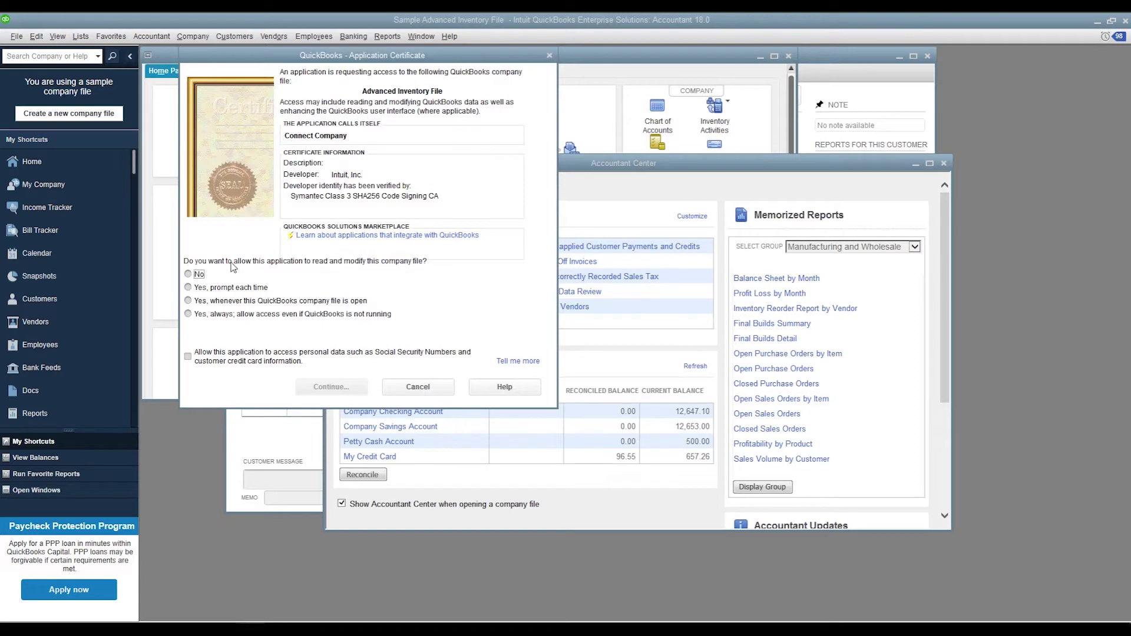
# Grant Connect Company 'Yes, always' access even if QuickBooks isn't running, then confirm and finish
pyautogui.click(188, 275)
pyautogui.click(188, 288)
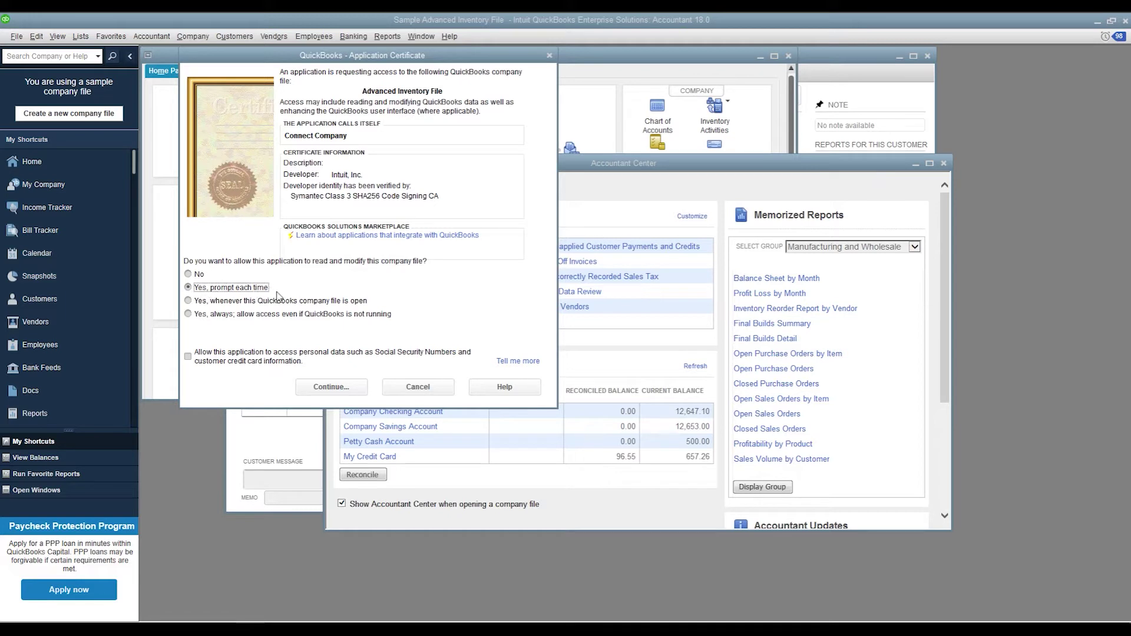
pyautogui.click(188, 301)
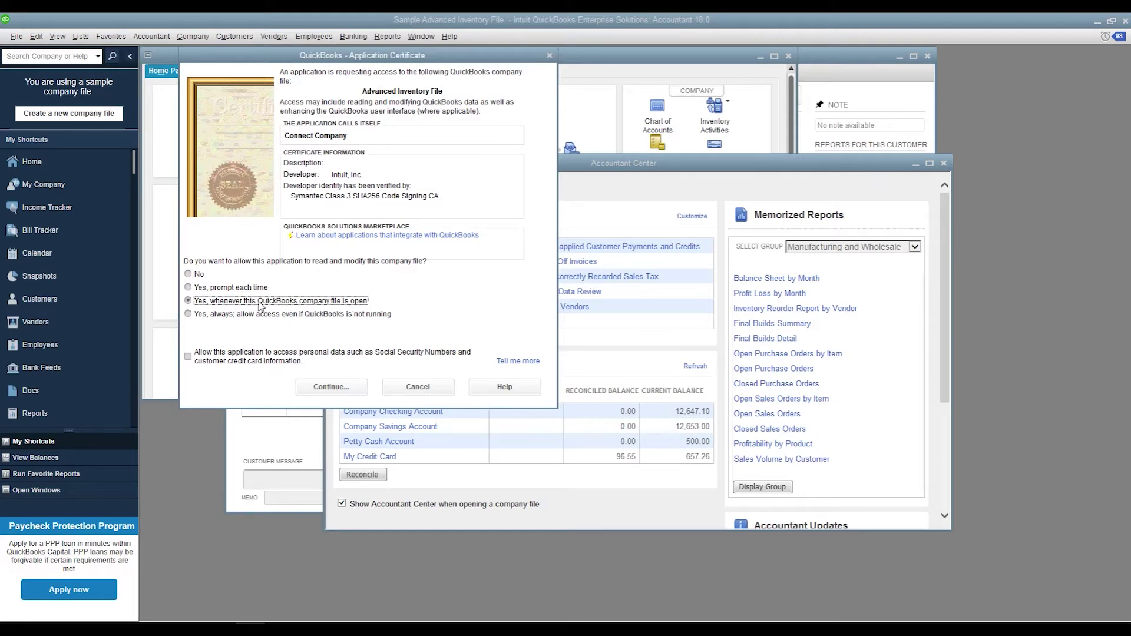
pyautogui.click(199, 316)
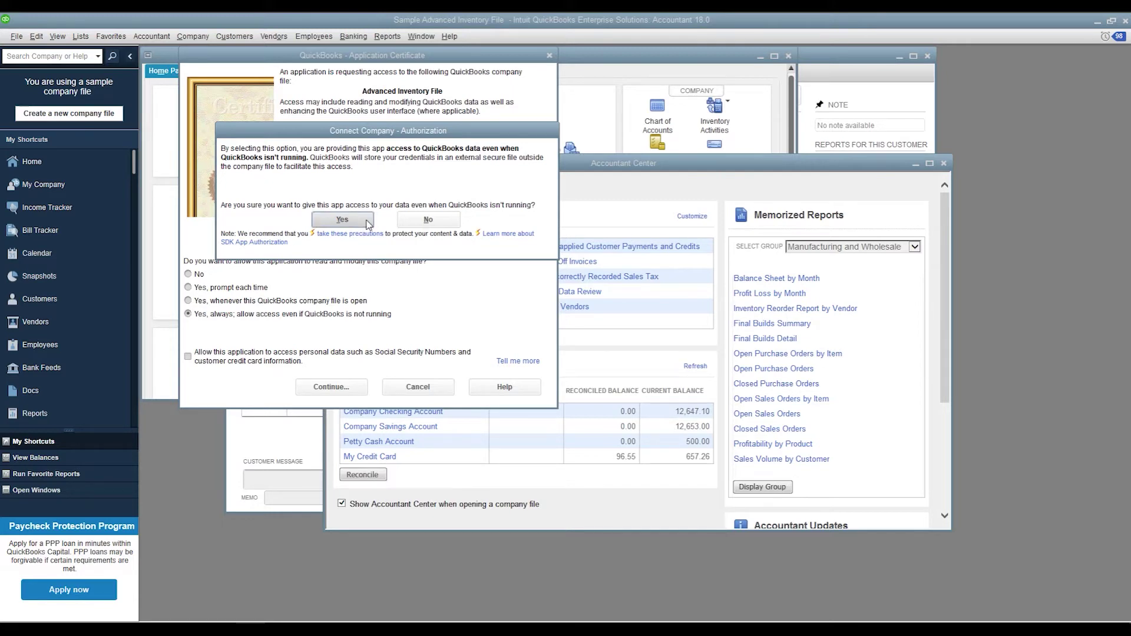
pyautogui.click(342, 219)
pyautogui.click(354, 391)
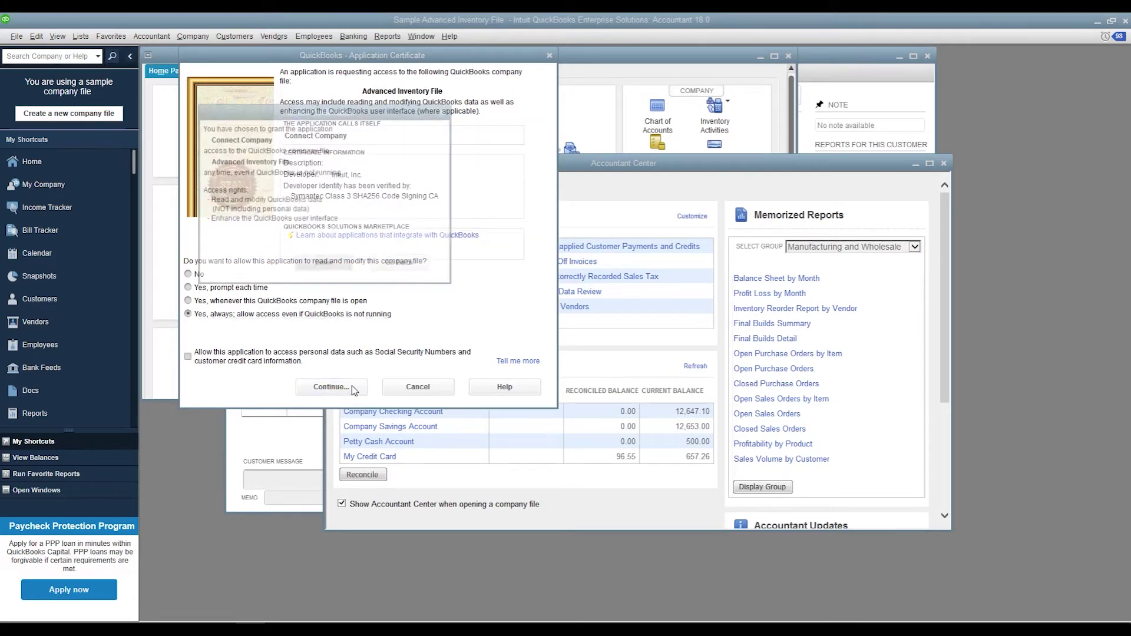
pyautogui.click(321, 265)
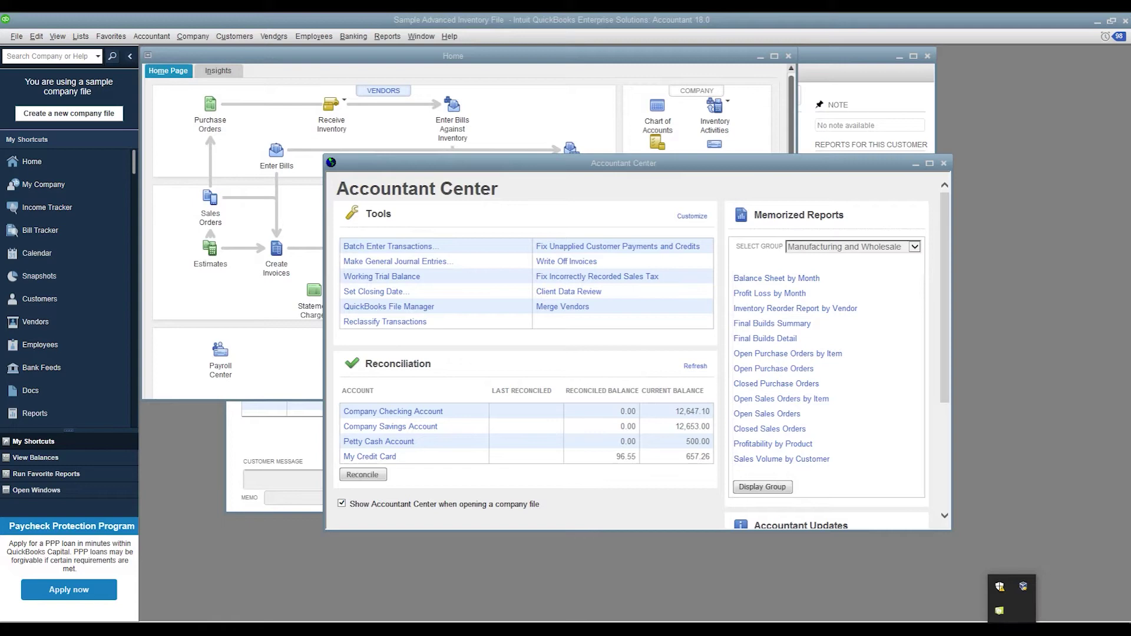
# In Web Connector, turn off Auto-Run for Connect Company and tick its row for updating
pyautogui.click(999, 610)
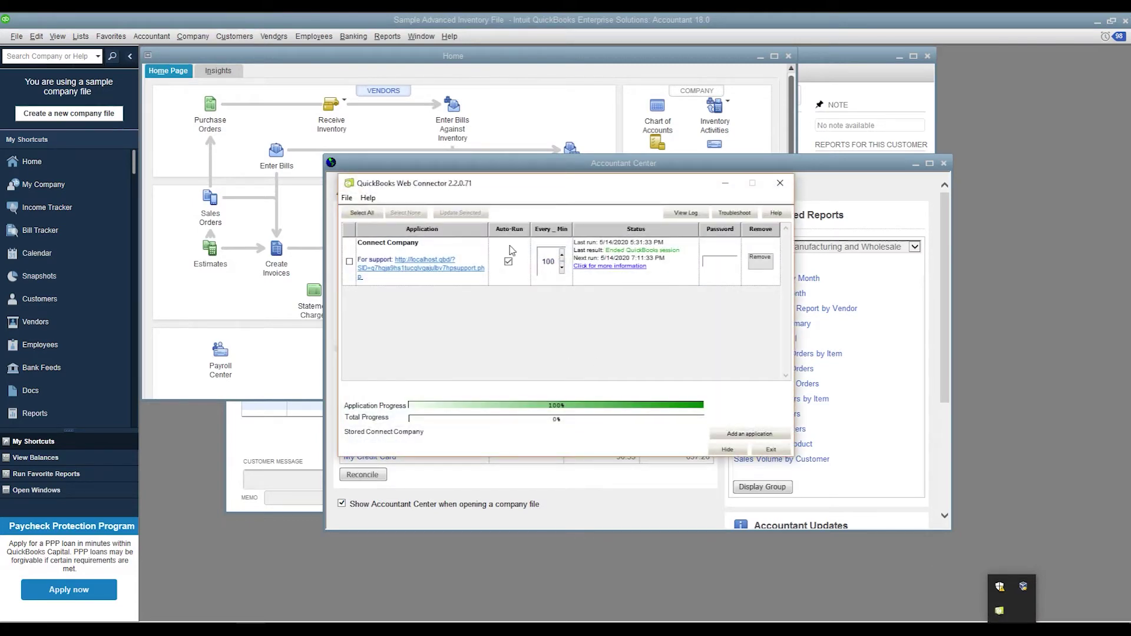
pyautogui.click(508, 262)
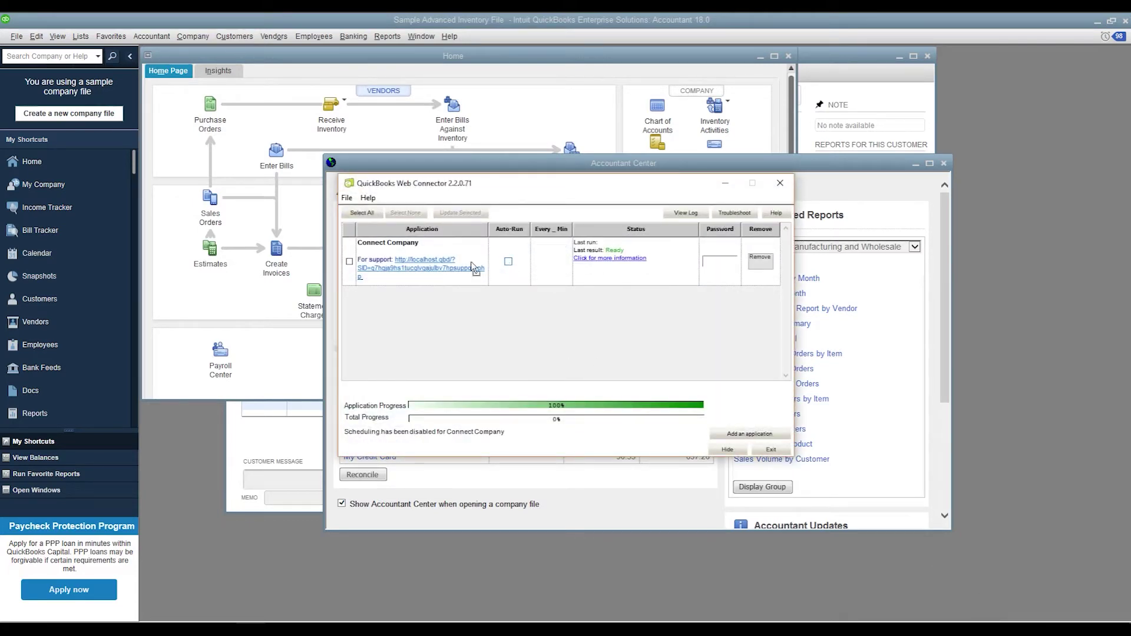
pyautogui.click(349, 261)
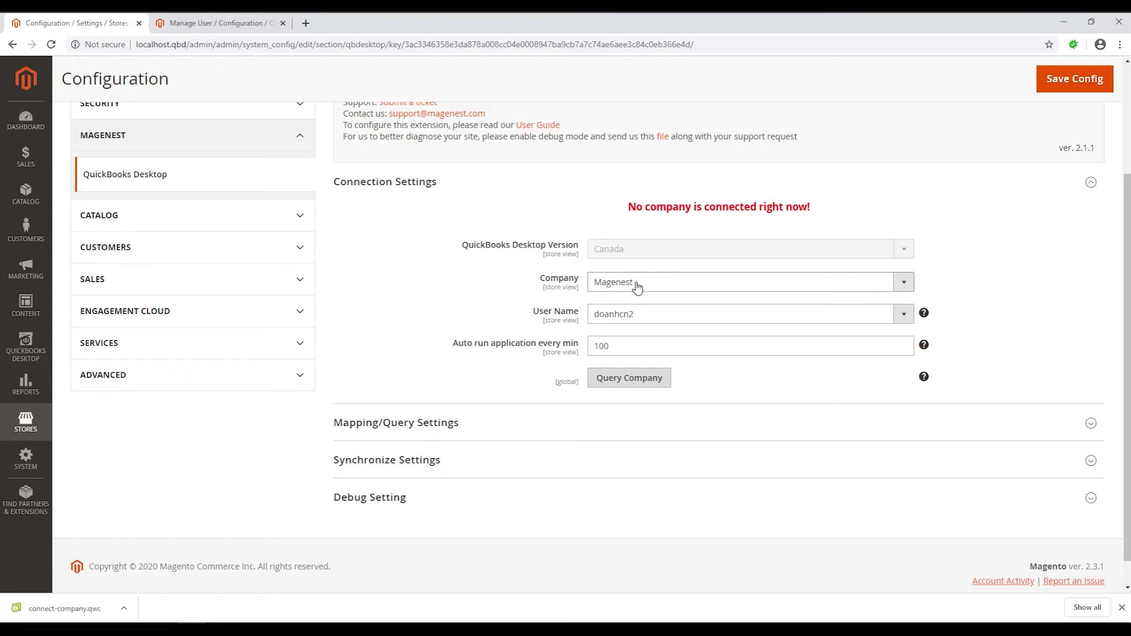
# Select Magenest as the Company and save the configuration
pyautogui.click(636, 286)
pyautogui.click(742, 296)
pyautogui.click(1084, 81)
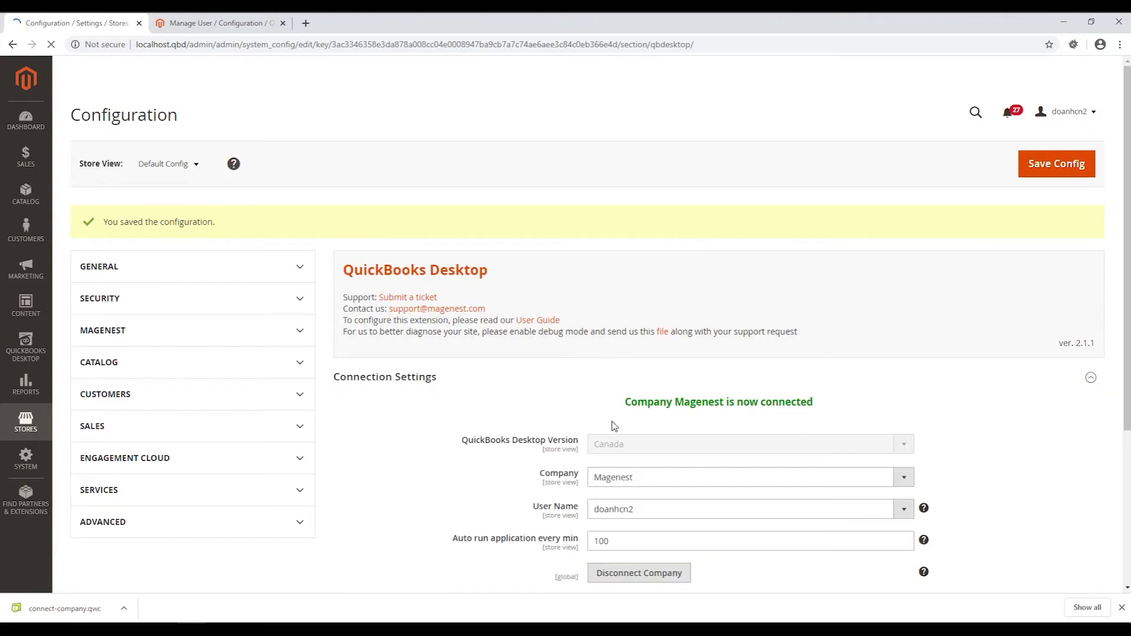
# Under Mapping/Query Settings > Mapping Tax, download the query-tax.qwc file and authorise the Mapping Tax service
pyautogui.scroll(-3, 610, 413)
pyautogui.moveTo(625, 222); pyautogui.dragTo(751, 223)
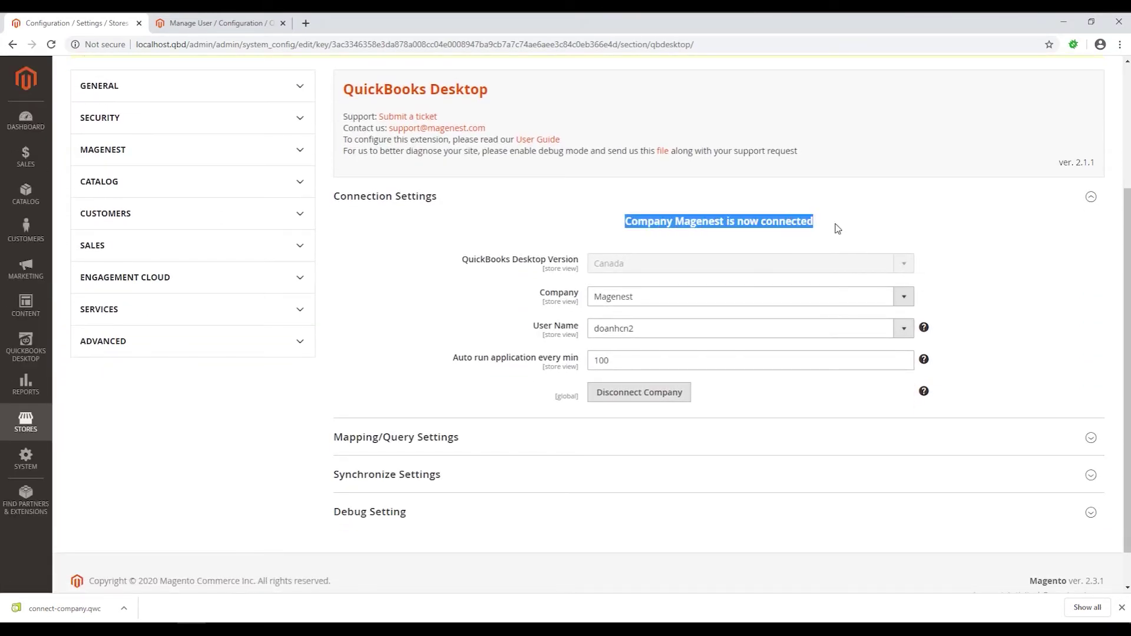
pyautogui.click(838, 229)
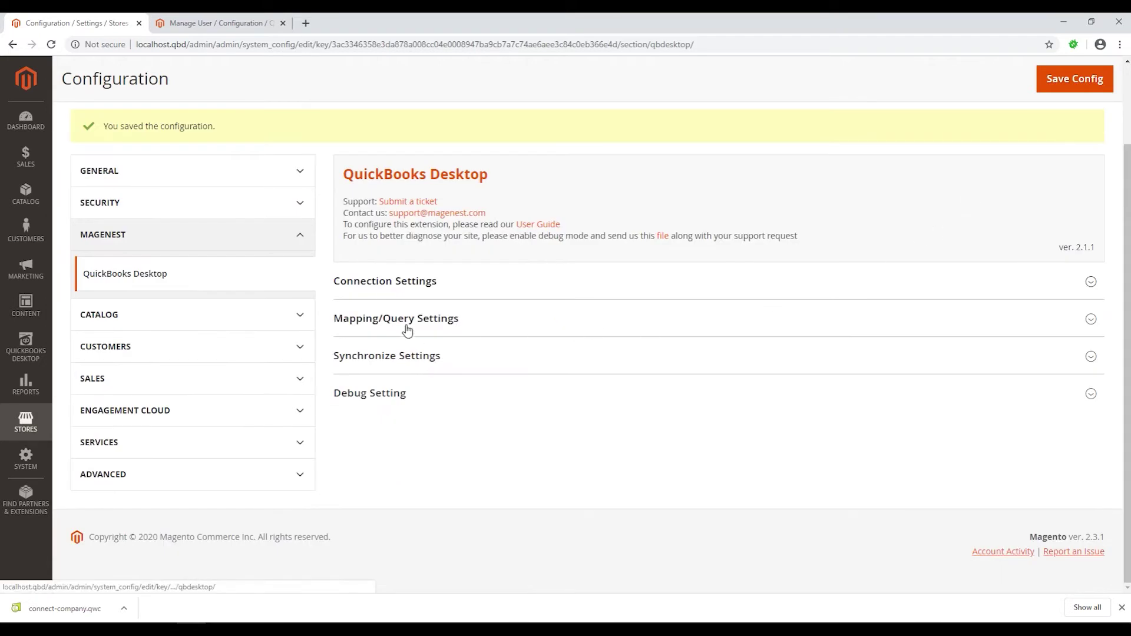
pyautogui.click(407, 328)
pyautogui.click(429, 379)
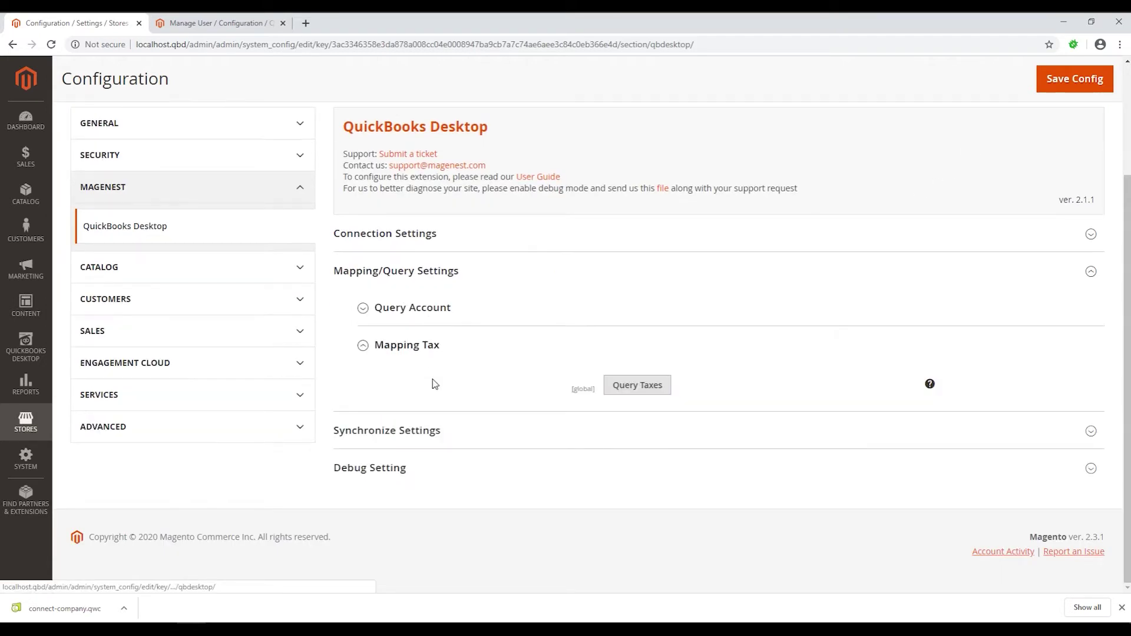
pyautogui.click(661, 387)
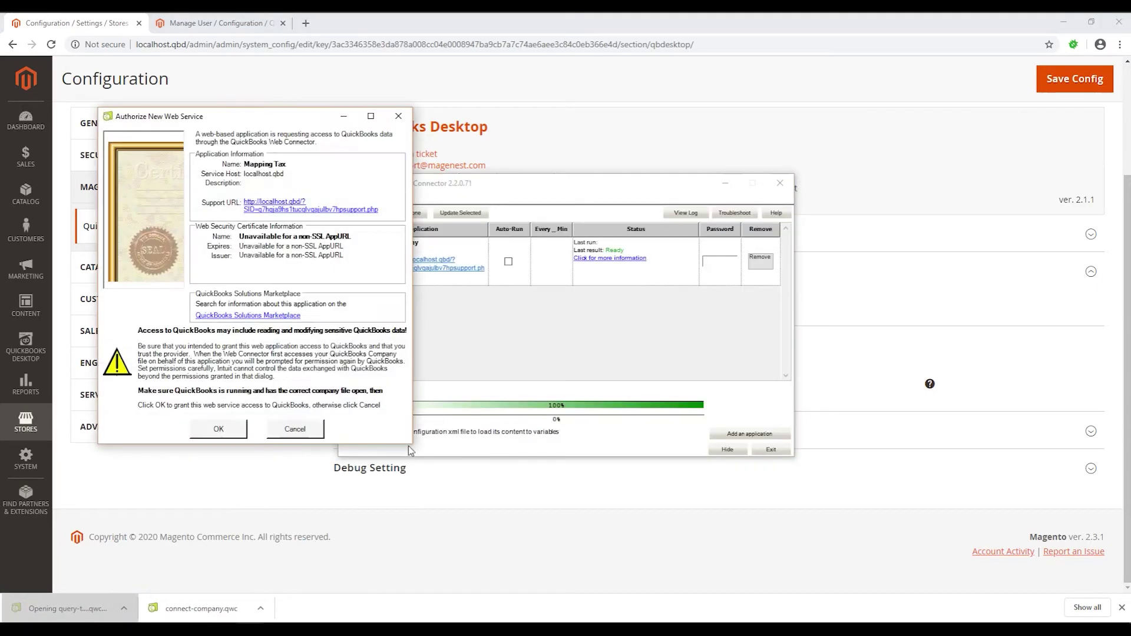
pyautogui.click(229, 429)
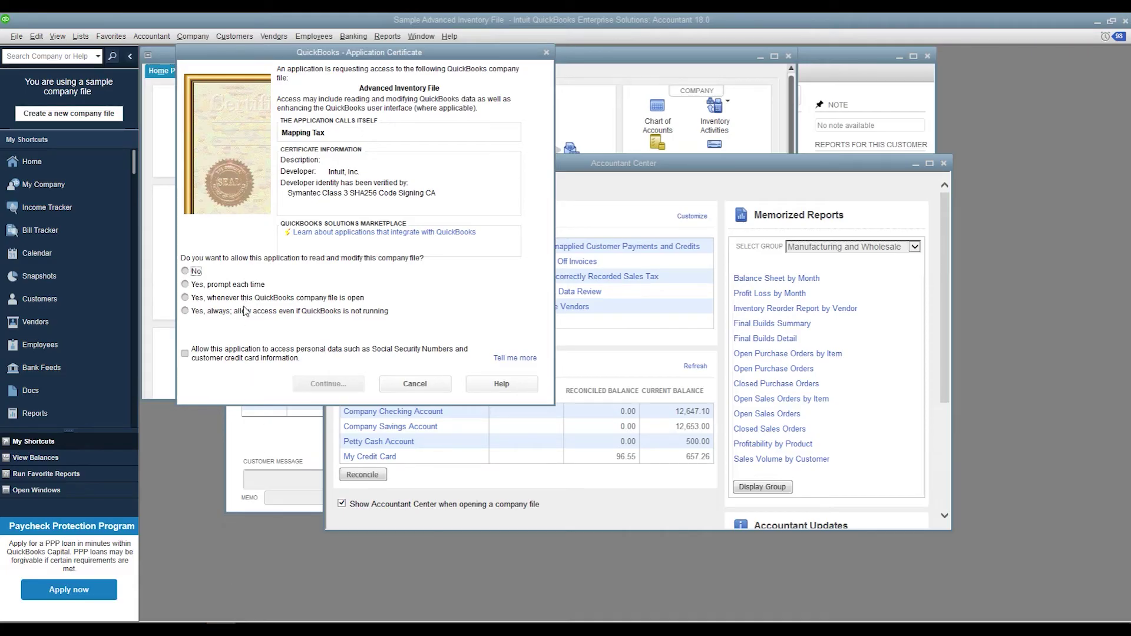
# Grant Mapping Tax 'Yes, always' access even if QuickBooks isn't running, then confirm and finish
pyautogui.click(245, 310)
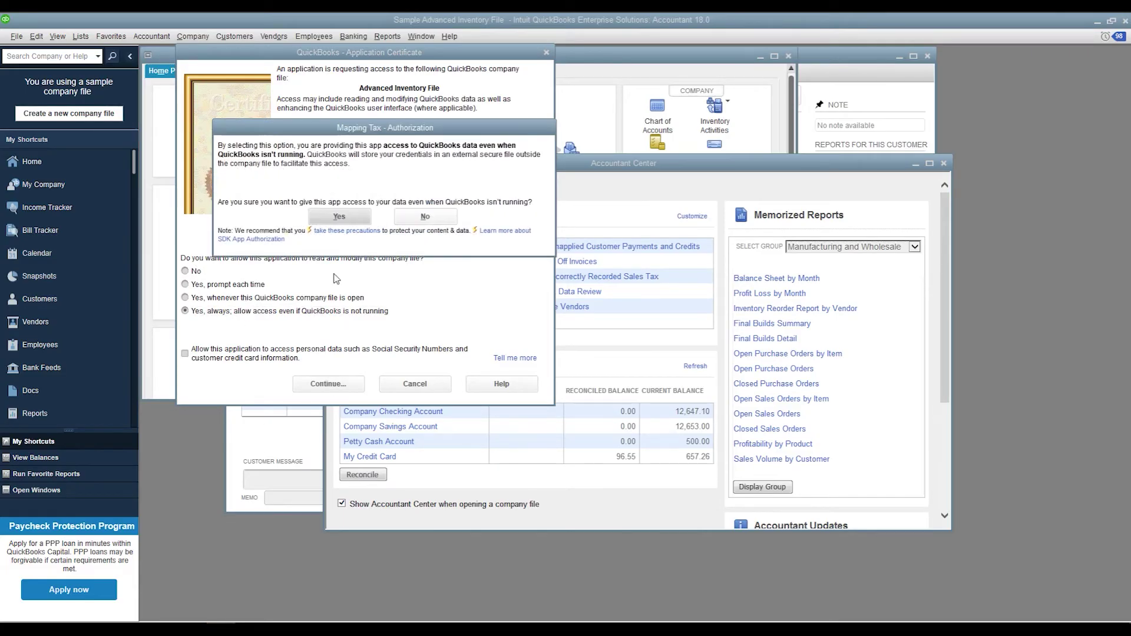
pyautogui.click(339, 219)
pyautogui.click(327, 383)
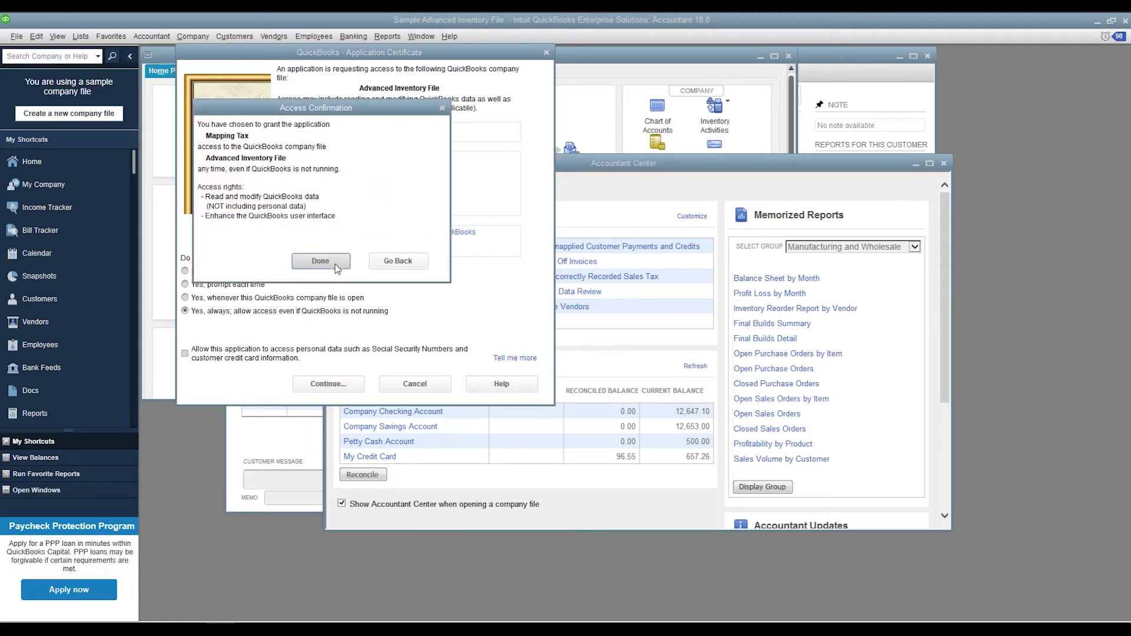
pyautogui.click(335, 259)
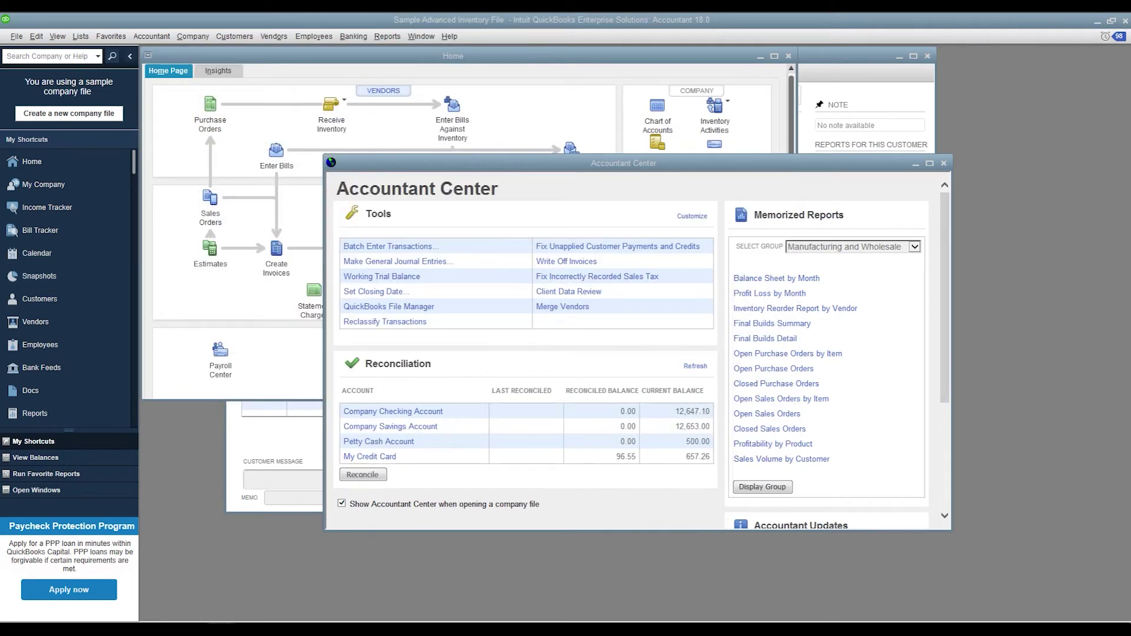
# Open Web Connector from the system tray and untick Connect Company
pyautogui.click(1011, 629)
pyautogui.doubleClick(999, 611)
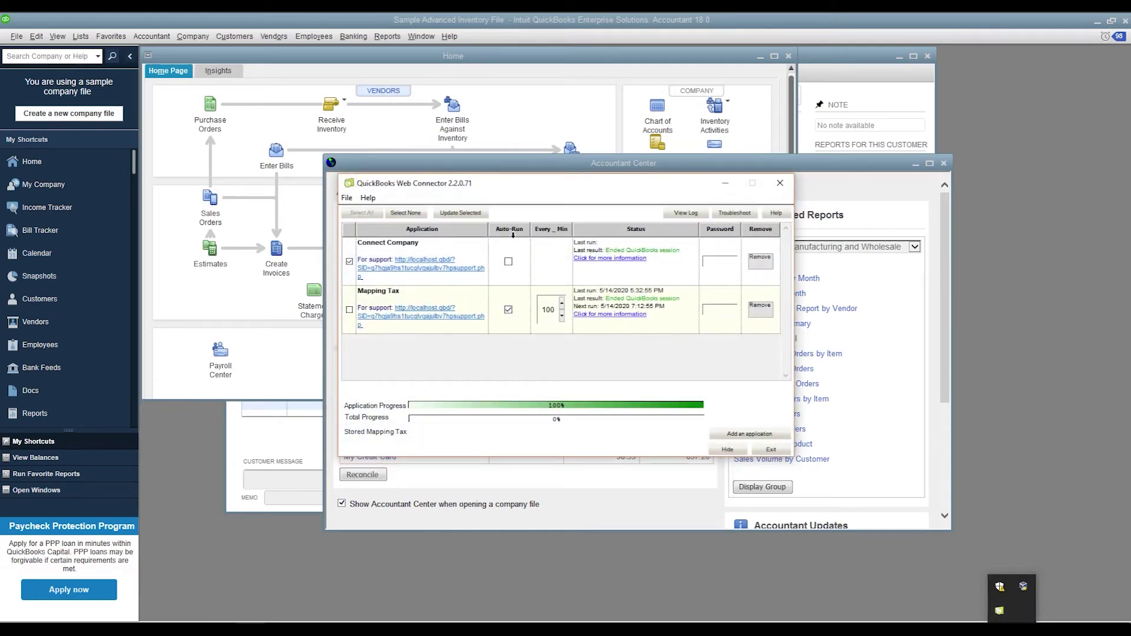
pyautogui.click(348, 262)
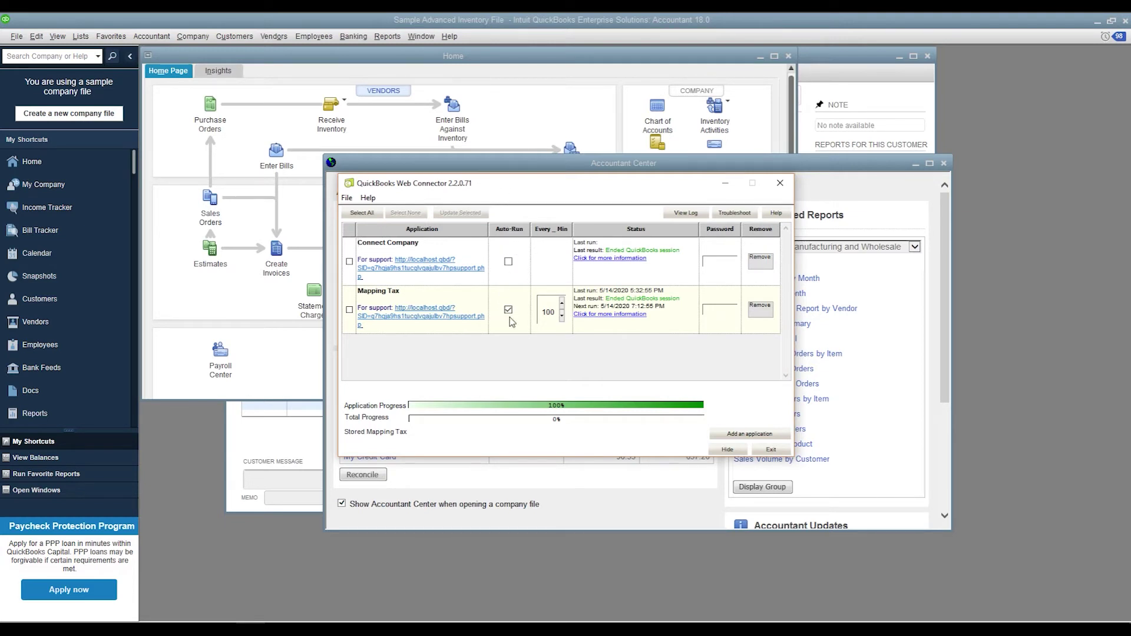
# Leave Mapping Tax's Auto-Run turned off and switch back to the Magento configuration page
pyautogui.moveTo(400, 291); pyautogui.dragTo(357, 291)
pyautogui.click(361, 290)
pyautogui.click(508, 310)
pyautogui.click(508, 310)
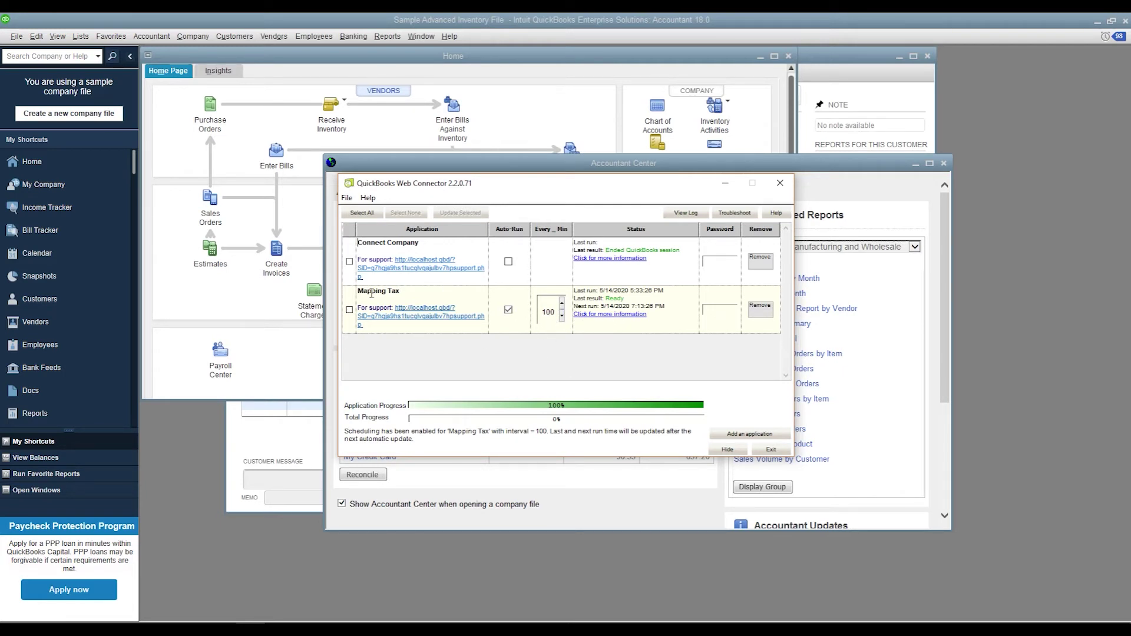
pyautogui.click(508, 311)
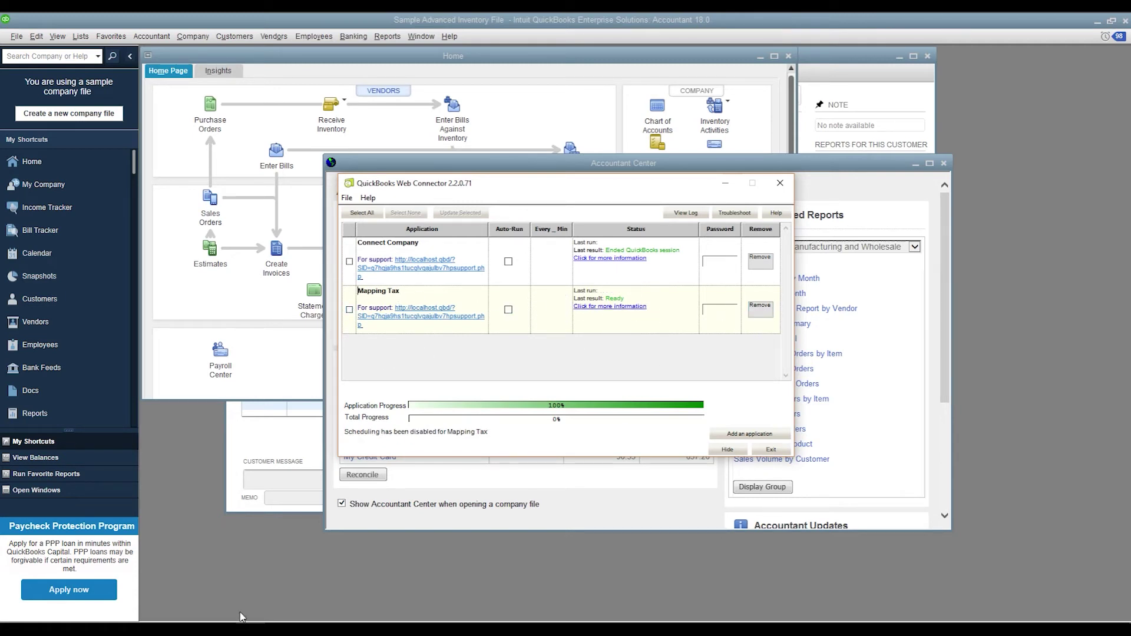
pyautogui.moveTo(194, 629)
pyautogui.click(194, 580)
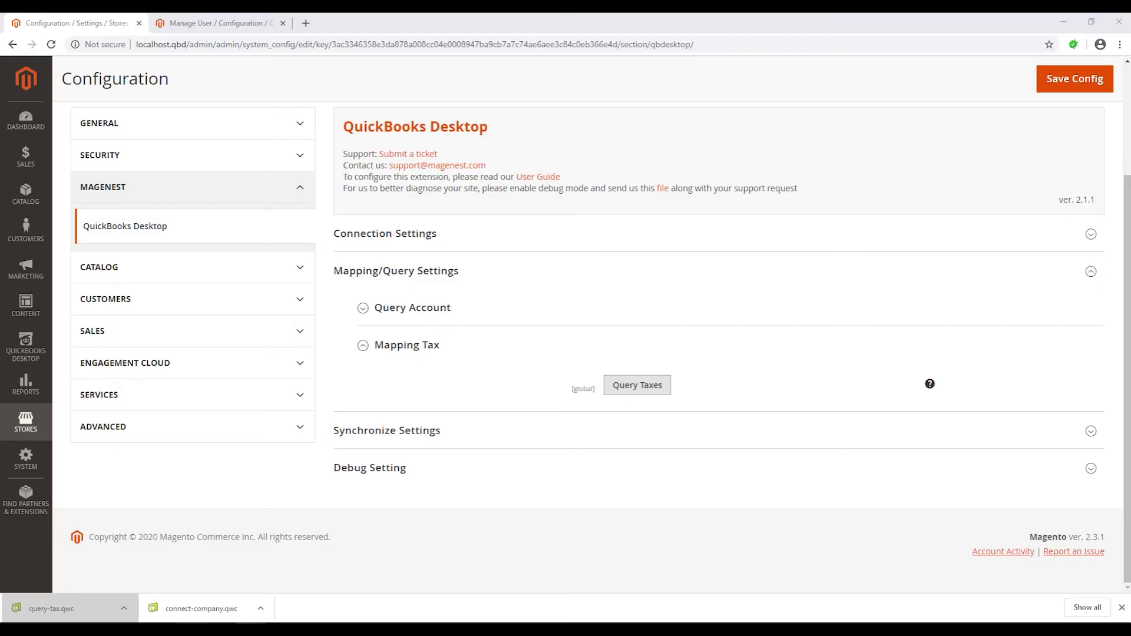
# Expand Synchronize Customer and Synchronize Product, showing Income Account Pool Cover & Equipment Sales; Synchronize Order stays collapsed
pyautogui.click(455, 431)
pyautogui.scroll(-5, 497, 391)
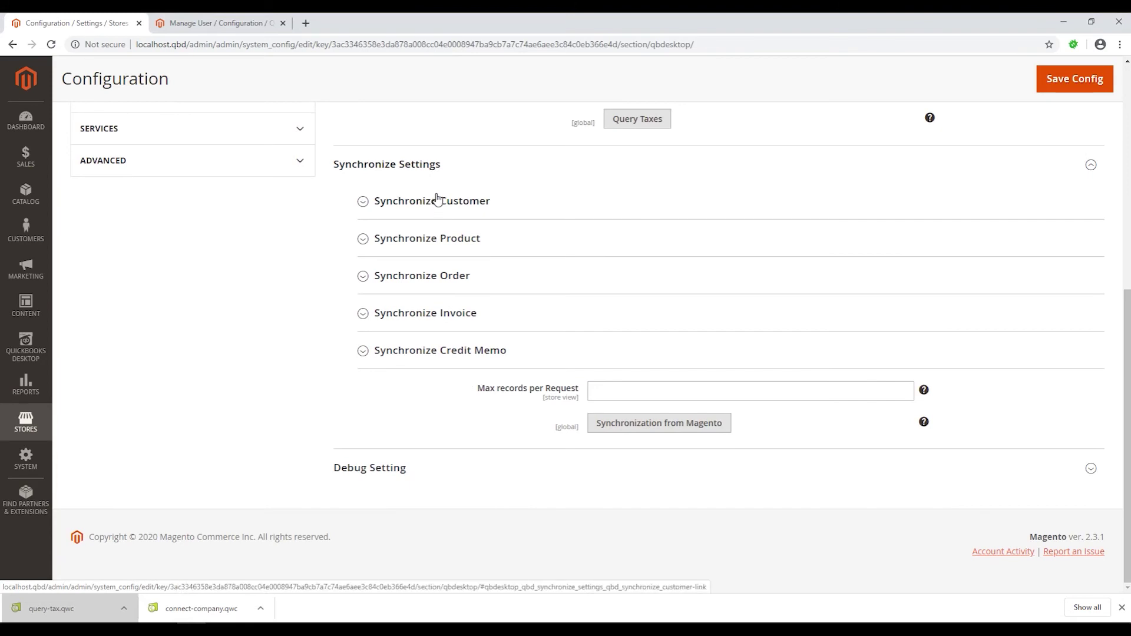
pyautogui.click(437, 198)
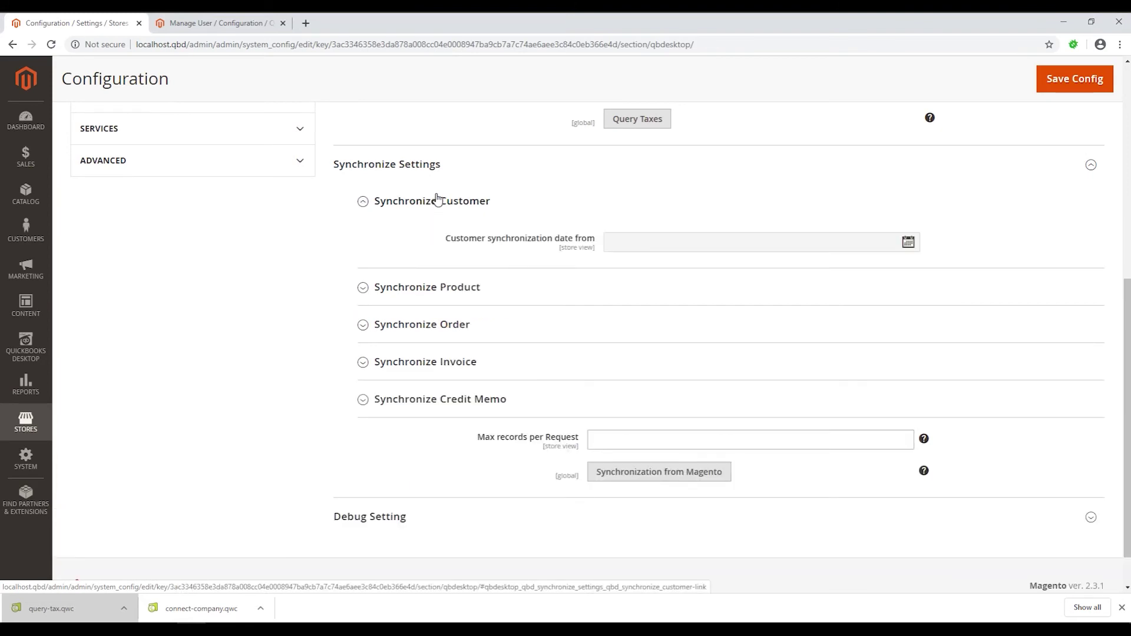
pyautogui.click(437, 199)
pyautogui.click(436, 199)
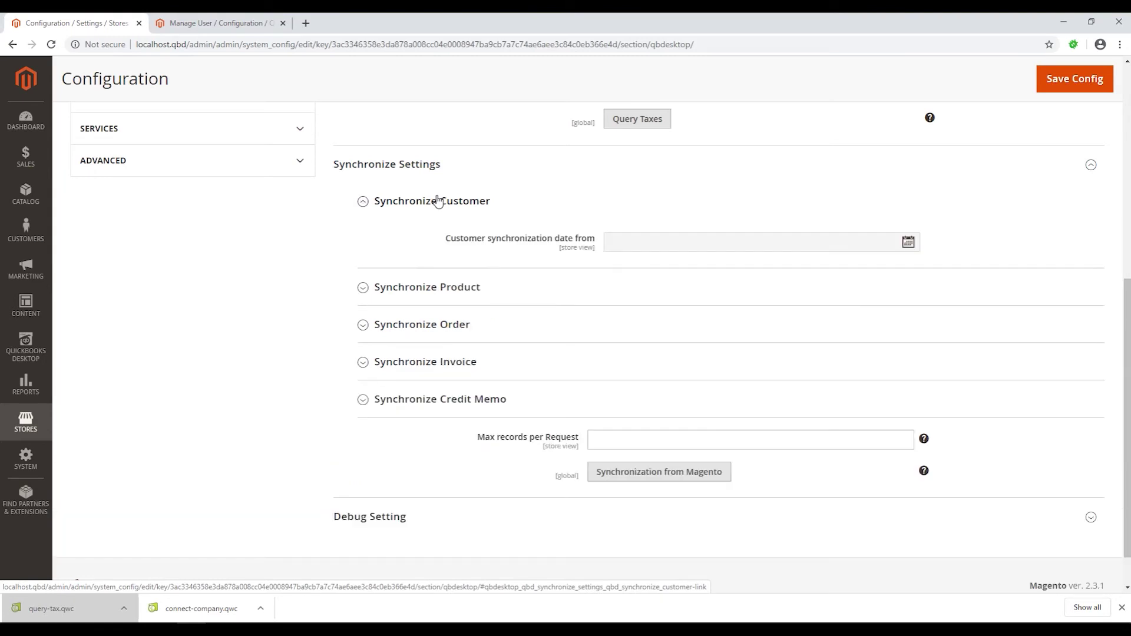
pyautogui.click(482, 301)
pyautogui.scroll(-2, 530, 391)
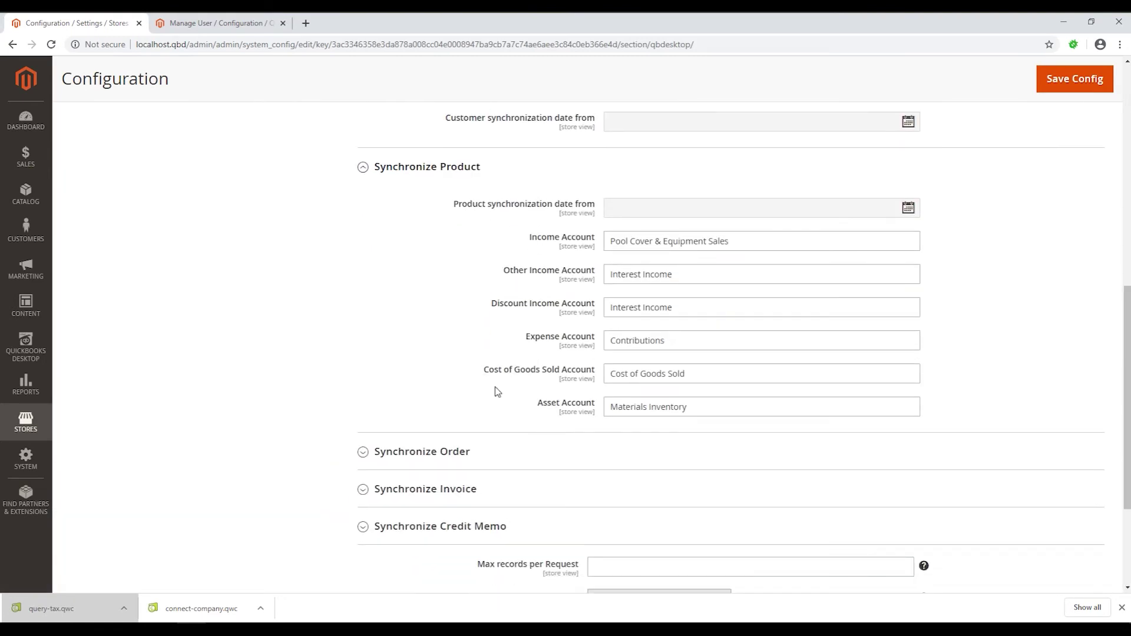
pyautogui.click(445, 454)
pyautogui.click(445, 454)
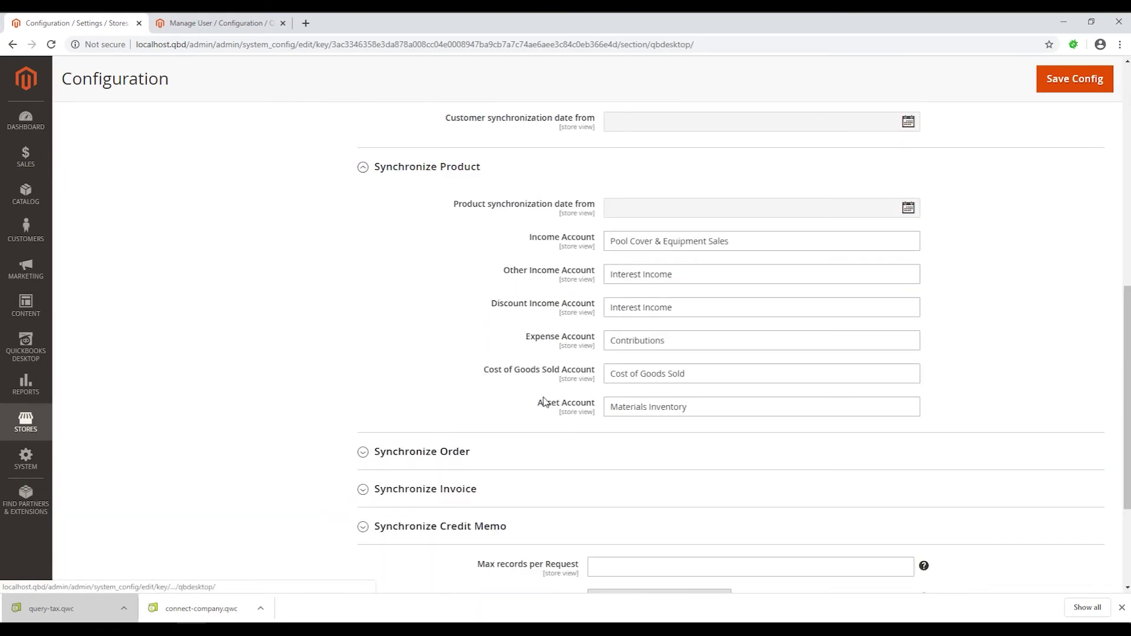
pyautogui.scroll(2, 548, 389)
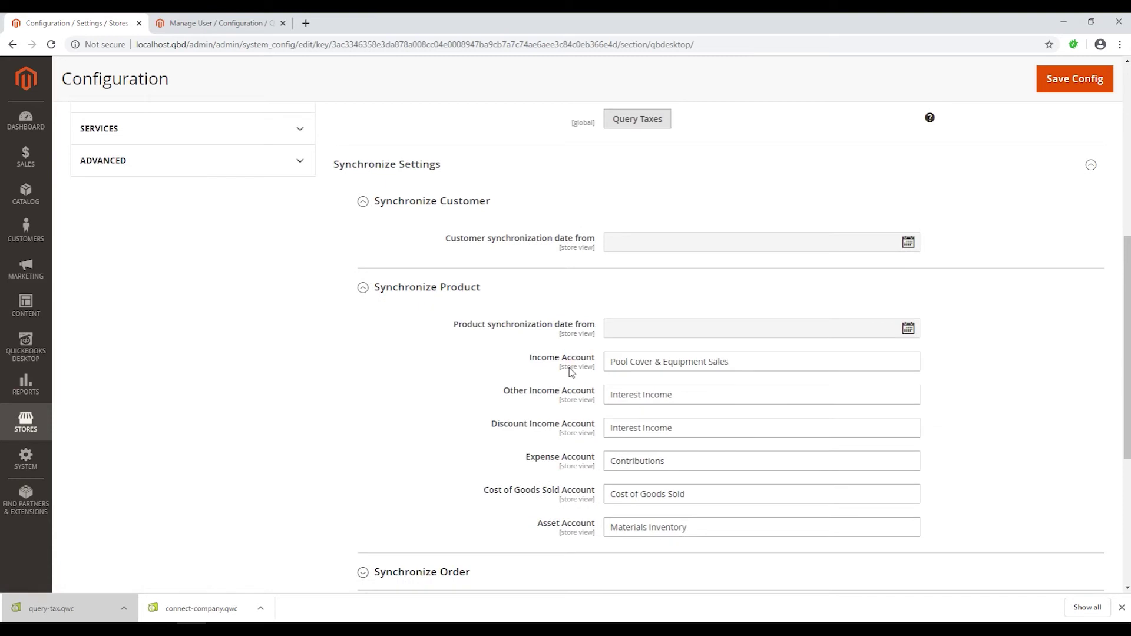
# Dismiss the customer sync date picker unset and review the Product Income Account, Pool Cover & Equipment Sales
pyautogui.click(907, 242)
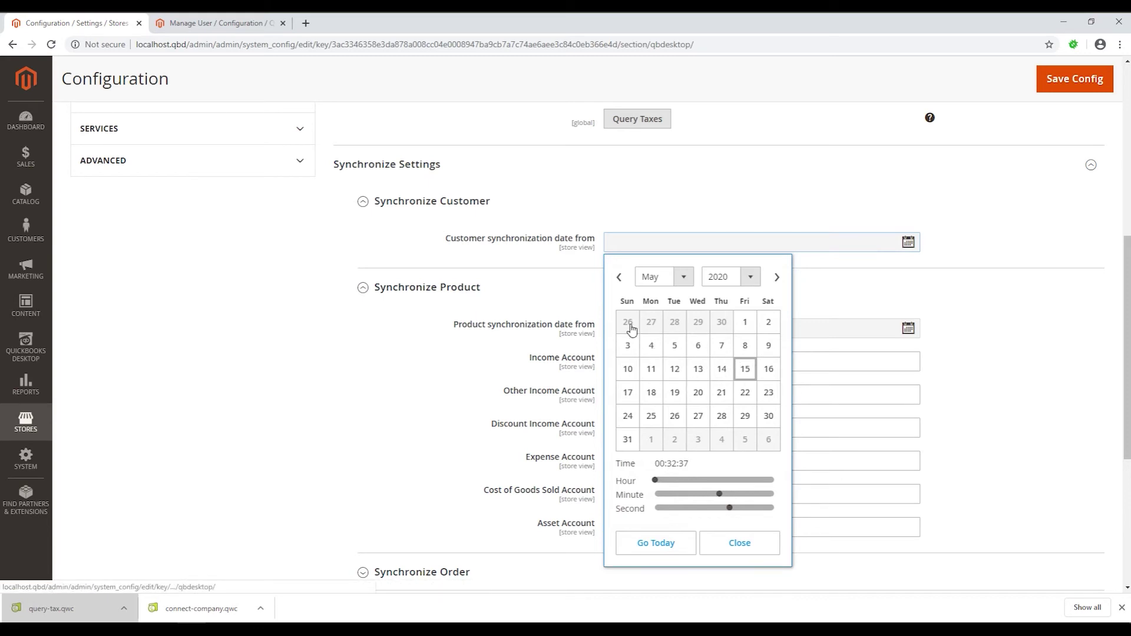
pyautogui.click(924, 258)
pyautogui.scroll(-2, 739, 279)
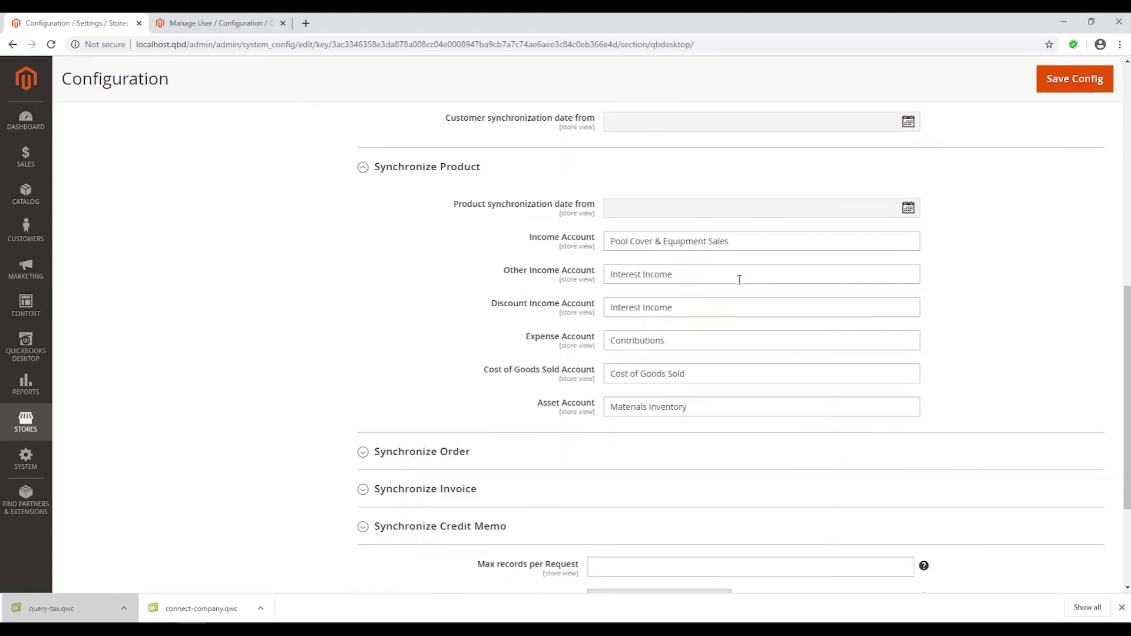
pyautogui.scroll(-1, 739, 280)
pyautogui.moveTo(771, 189); pyautogui.dragTo(596, 174)
pyautogui.scroll(2, 460, 181)
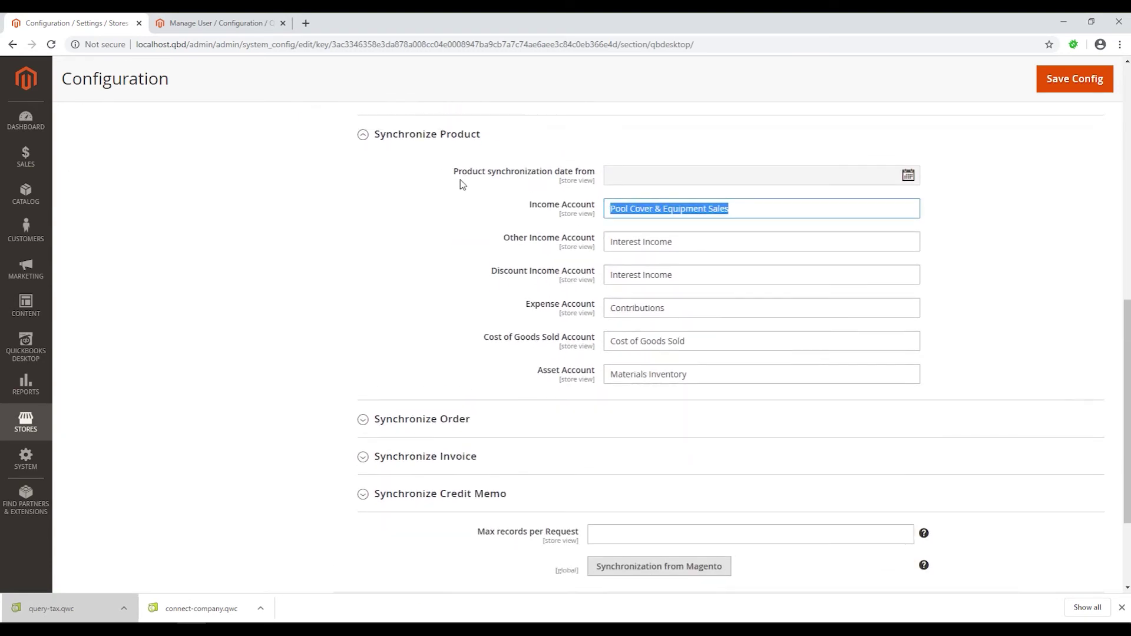
pyautogui.scroll(-2, 489, 254)
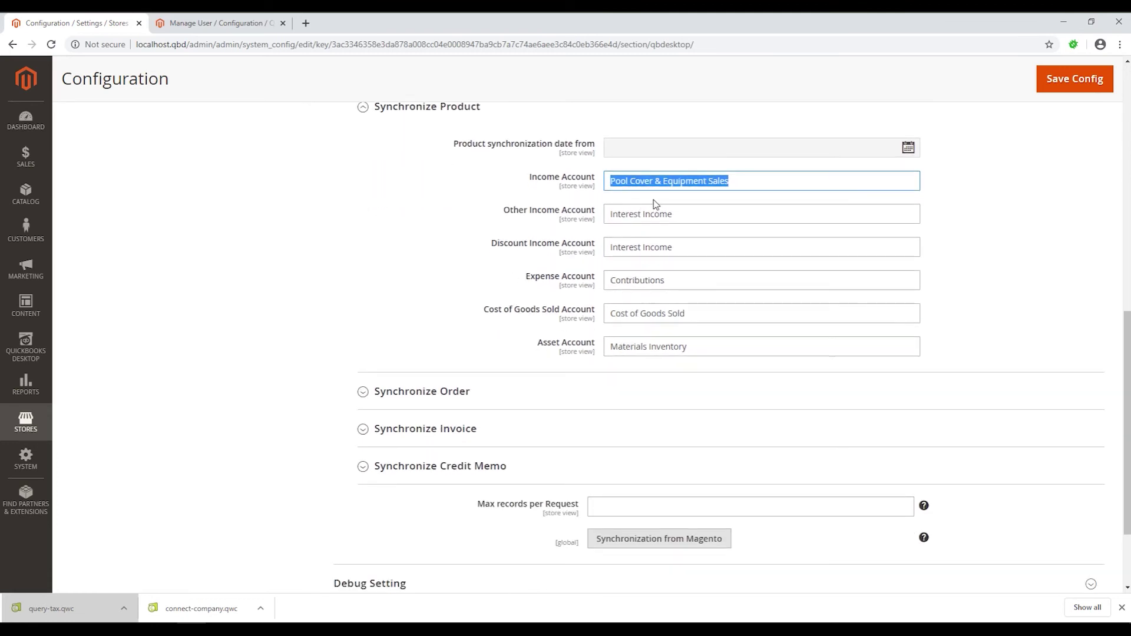
# Expand and review the Synchronize Order, Invoice and Credit Memo subsections, collapsing Invoice and Credit Memo
pyautogui.click(522, 402)
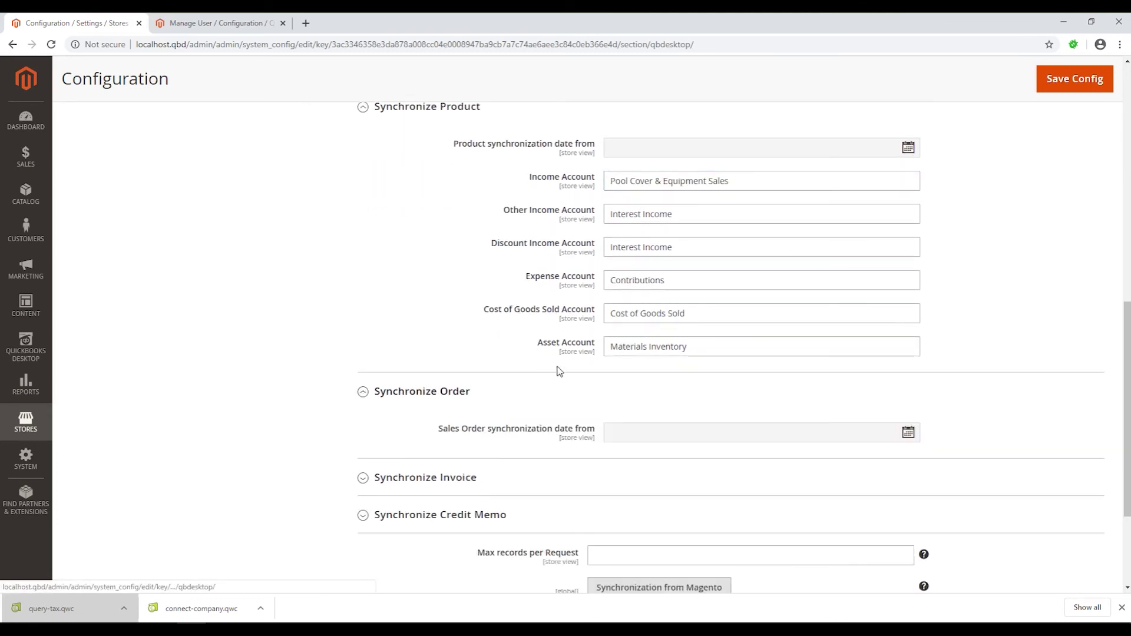
pyautogui.click(630, 346)
pyautogui.scroll(-2, 636, 282)
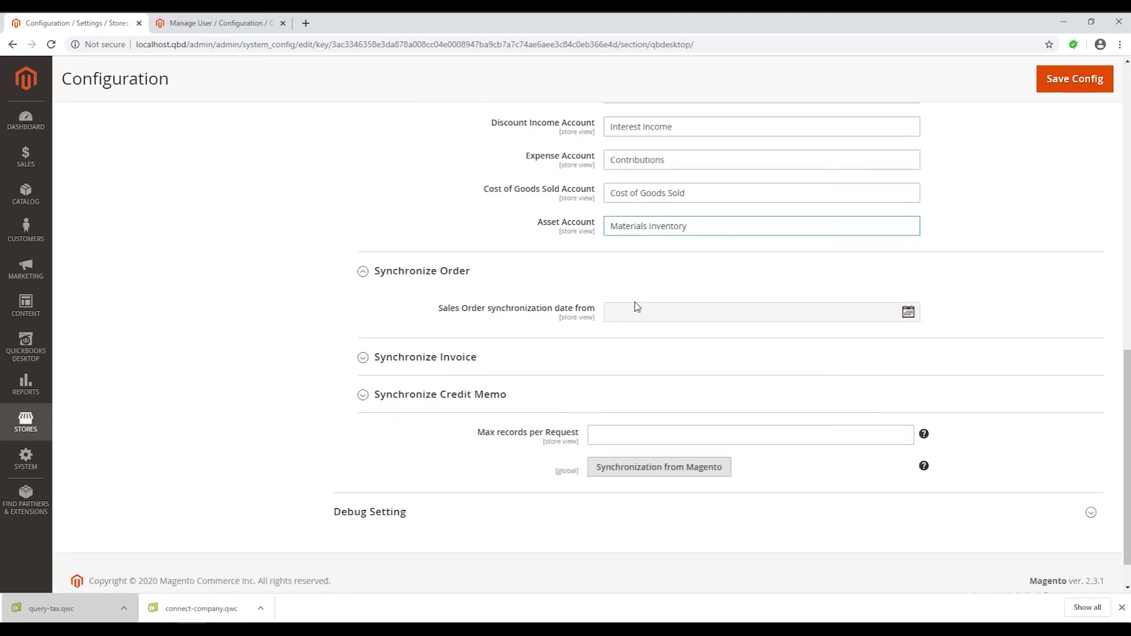
pyautogui.click(526, 309)
pyautogui.click(521, 366)
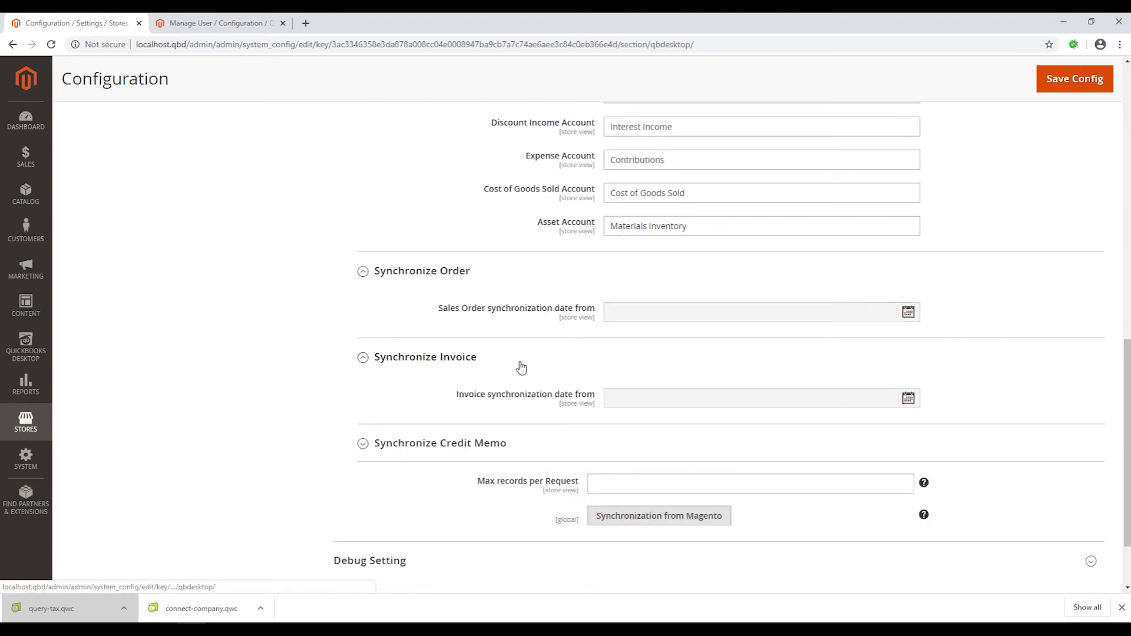
pyautogui.click(522, 367)
pyautogui.click(529, 404)
pyautogui.click(528, 404)
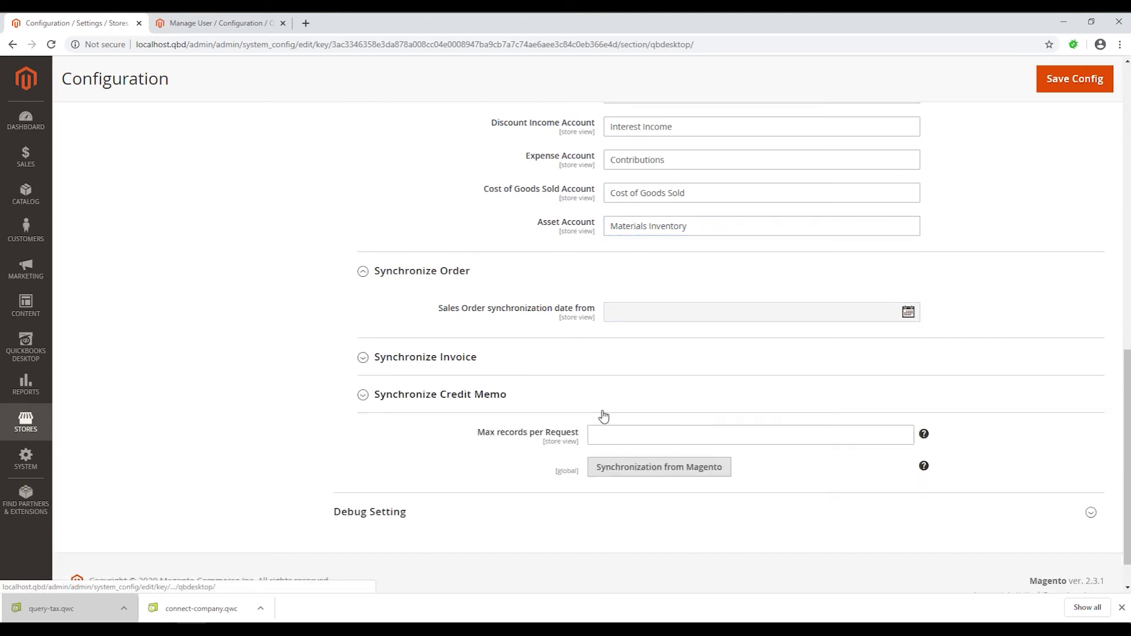
# Collapse the Synchronize Order, Product and Customer subsections
pyautogui.click(518, 275)
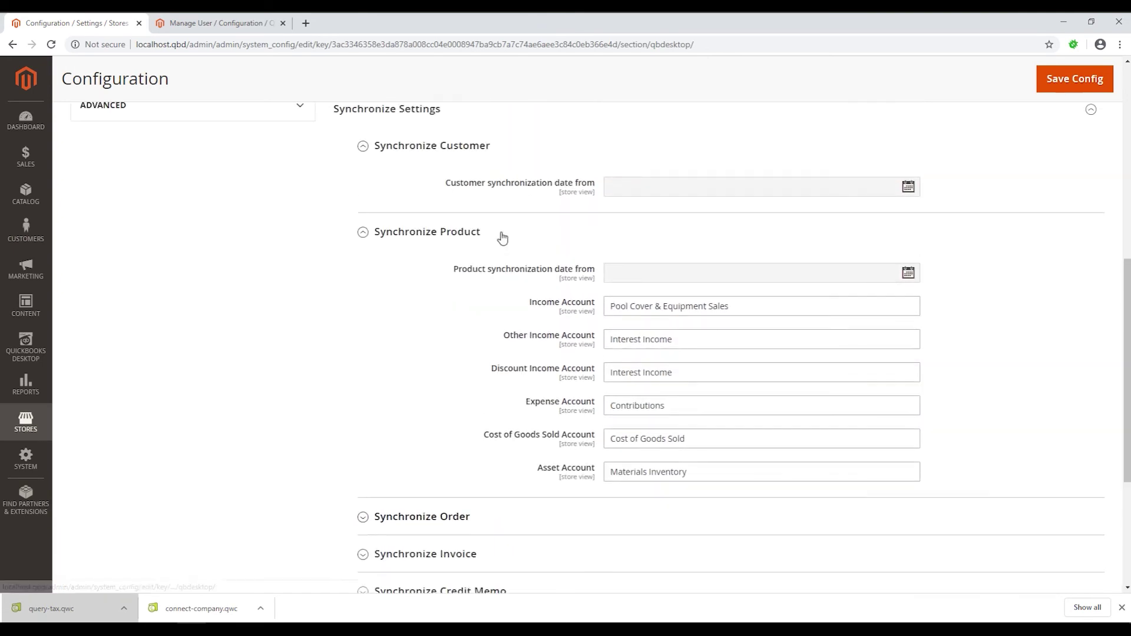
pyautogui.click(504, 233)
pyautogui.click(536, 155)
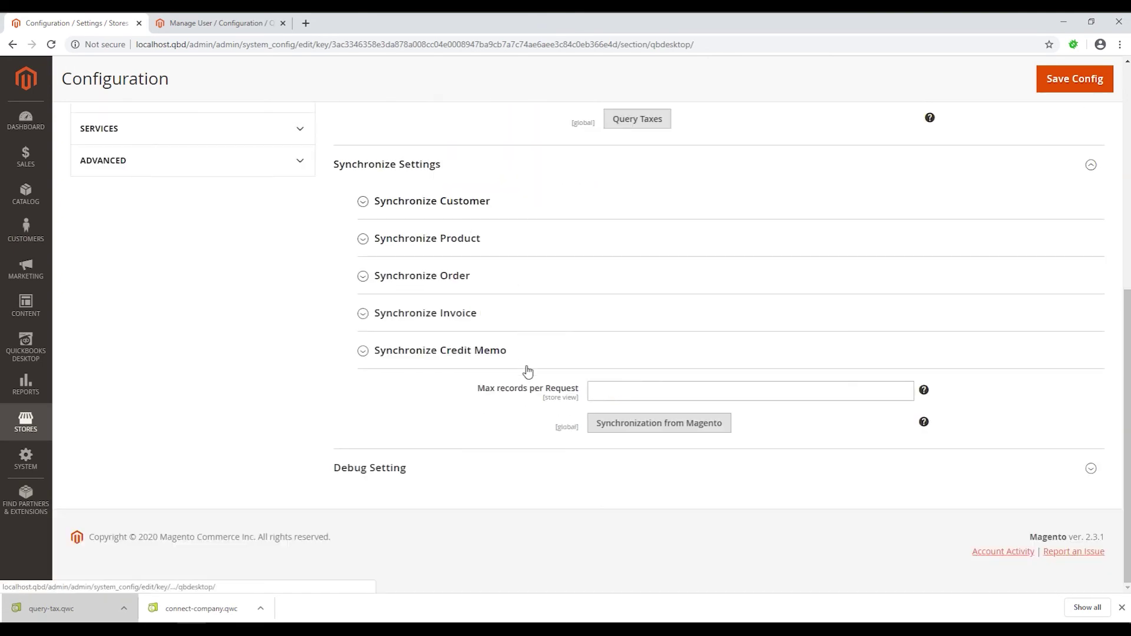
# Select the Max records per Request field, leaving its value blank
pyautogui.moveTo(478, 390); pyautogui.dragTo(579, 392)
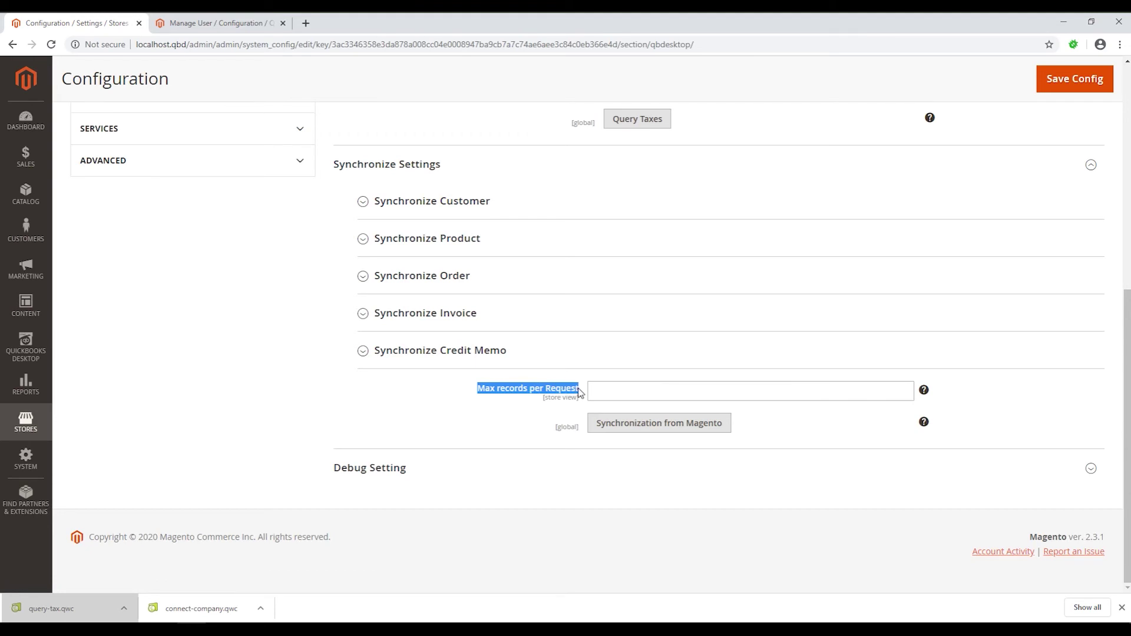
pyautogui.click(580, 392)
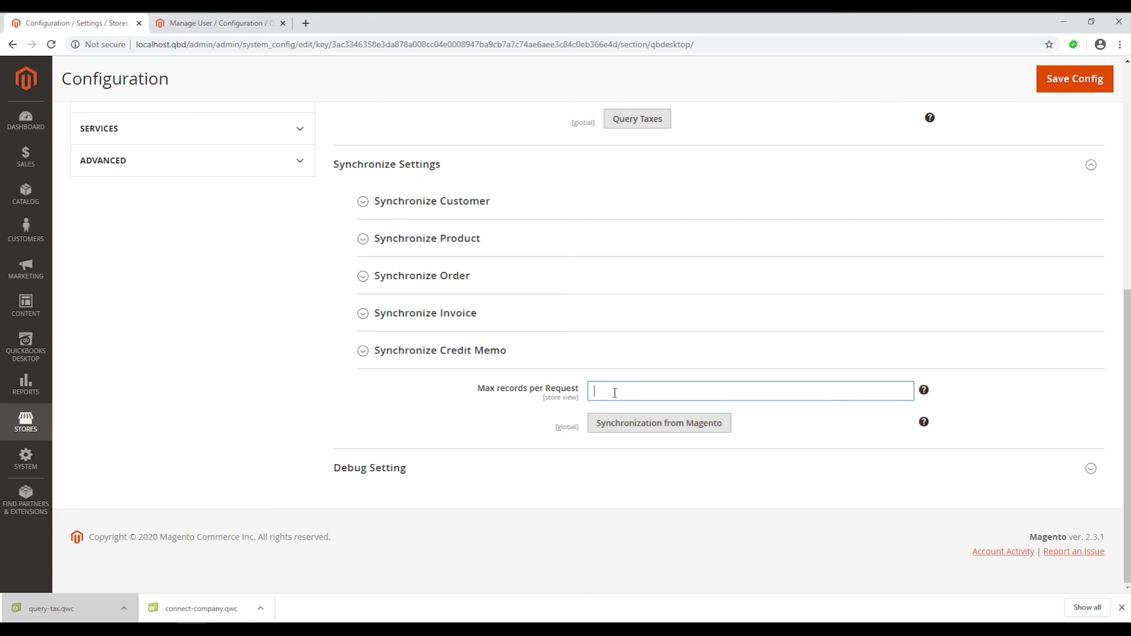
pyautogui.write('5')
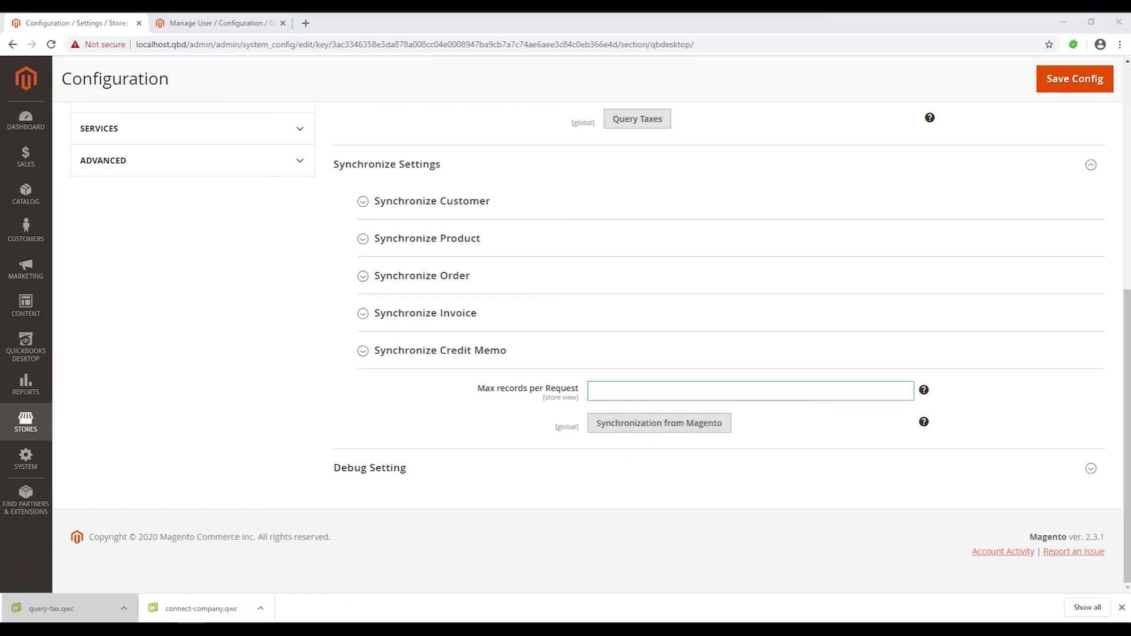
# Expand Debug Setting and try Debug Mode set to Yes, then back to No
pyautogui.click(277, 374)
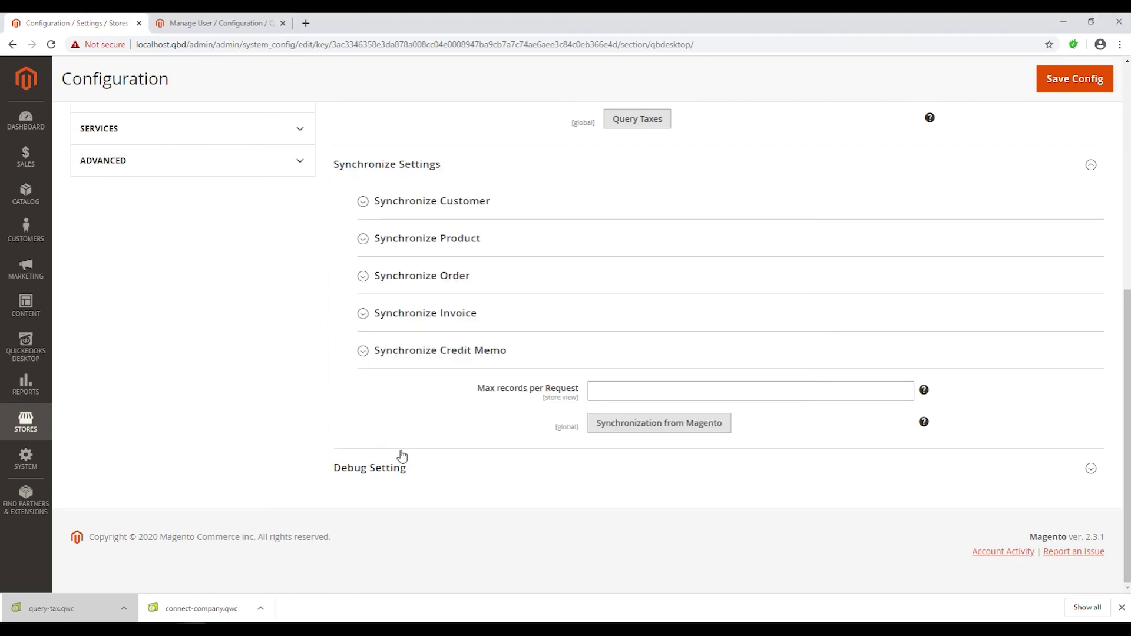
pyautogui.click(412, 470)
pyautogui.click(724, 465)
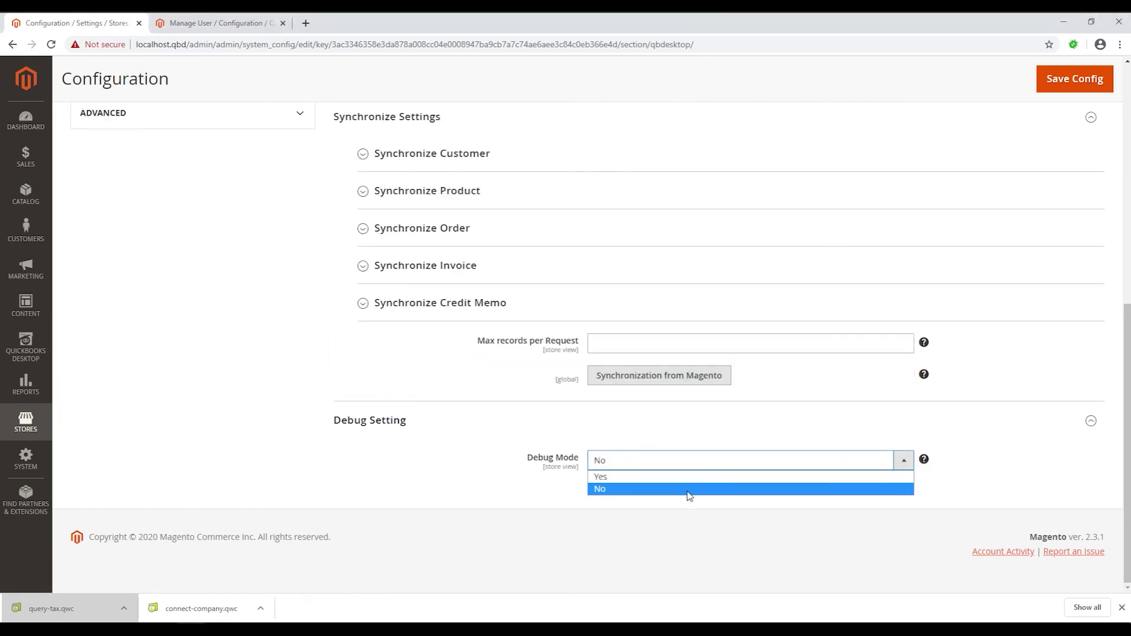
pyautogui.click(616, 487)
pyautogui.click(615, 465)
pyautogui.click(604, 488)
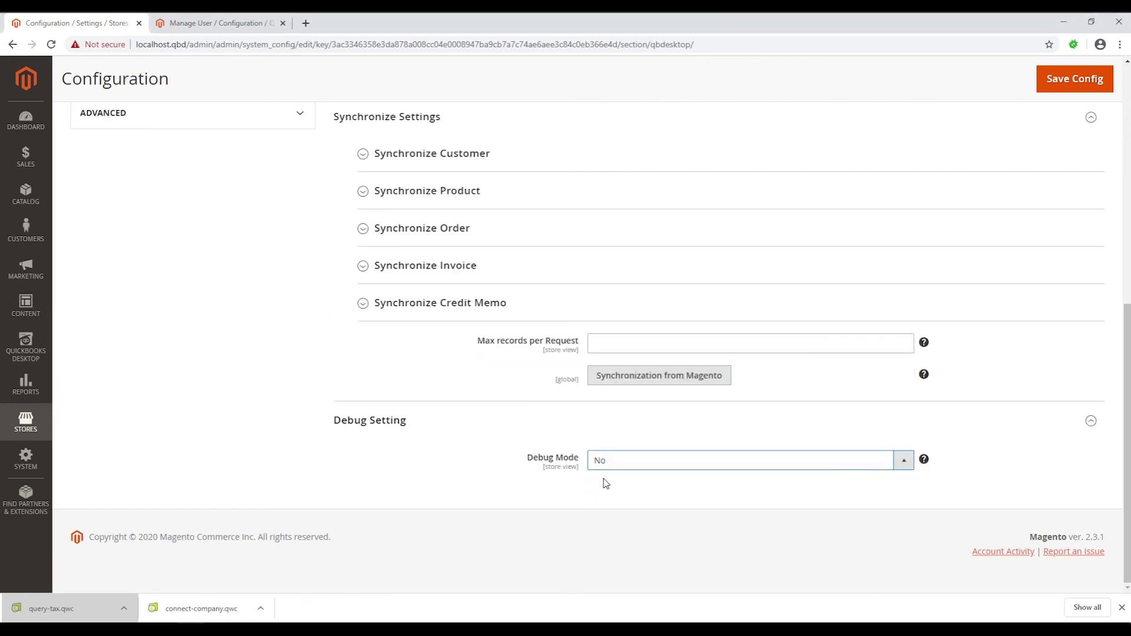
# Toggle Debug Mode between Yes and No several more times, finishing on No
pyautogui.click(617, 465)
pyautogui.click(606, 488)
pyautogui.click(618, 466)
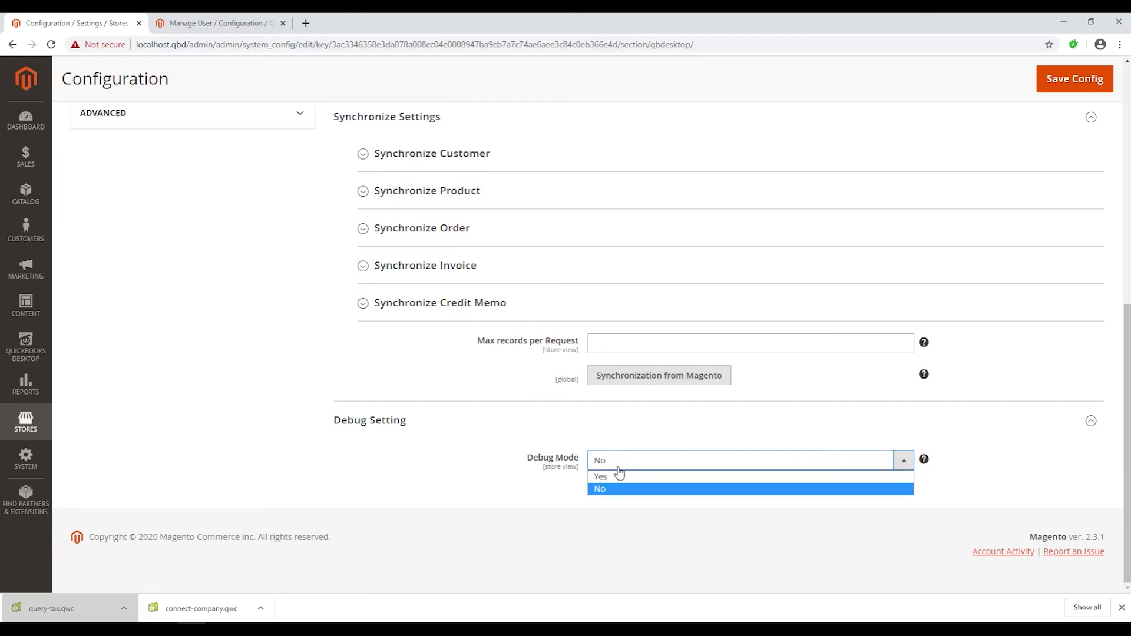
pyautogui.click(610, 477)
pyautogui.click(627, 467)
pyautogui.click(612, 488)
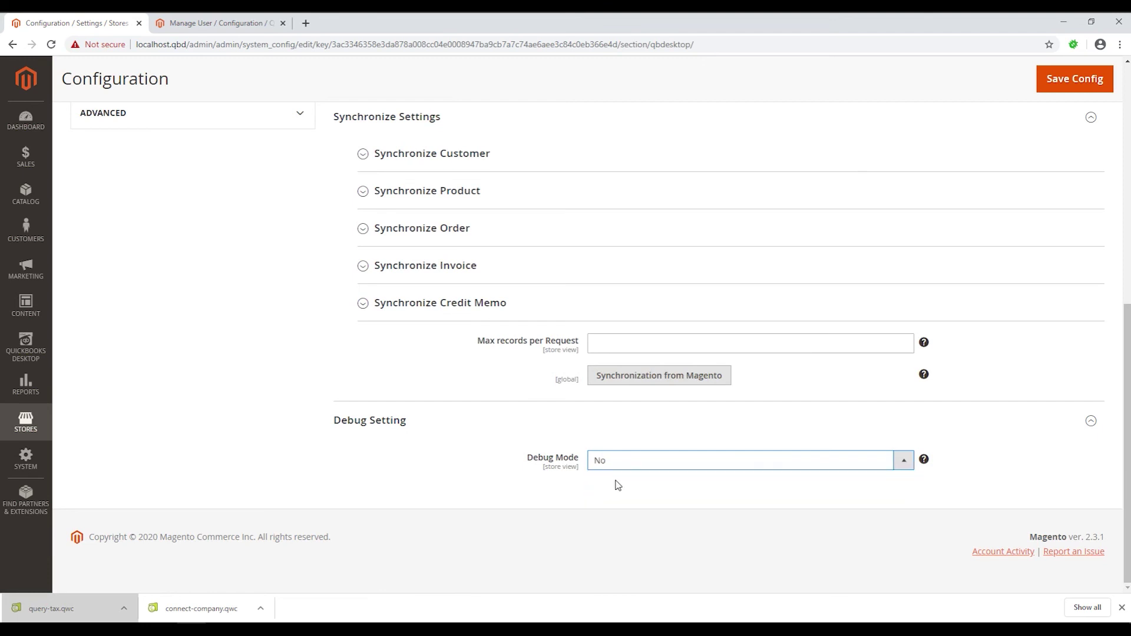
pyautogui.click(625, 469)
pyautogui.click(621, 479)
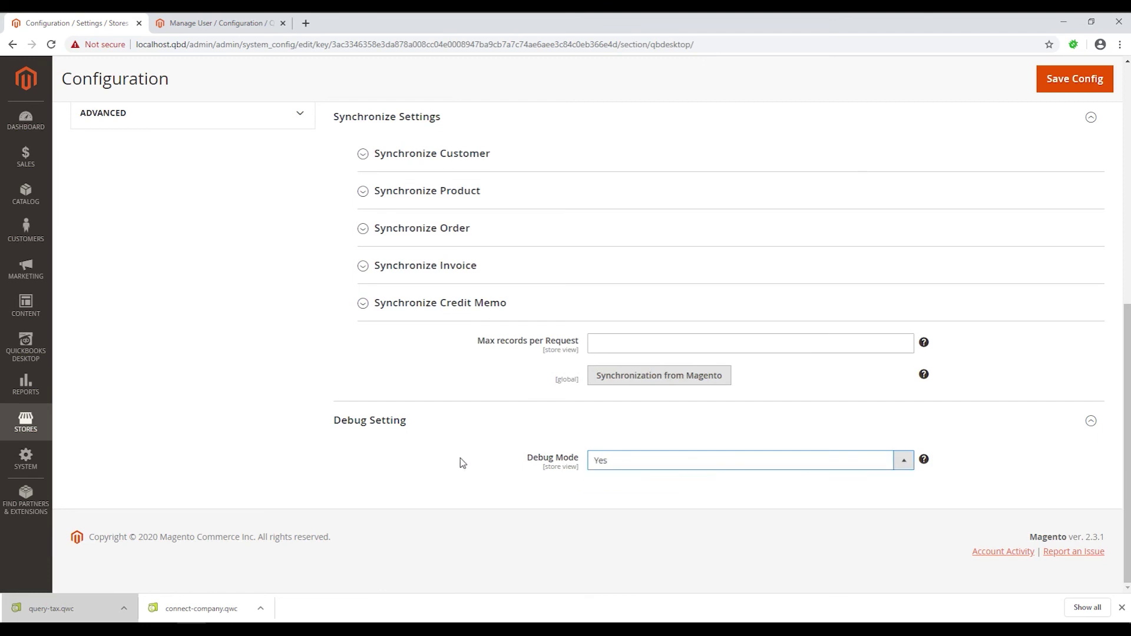
pyautogui.click(613, 468)
pyautogui.click(615, 489)
pyautogui.click(633, 465)
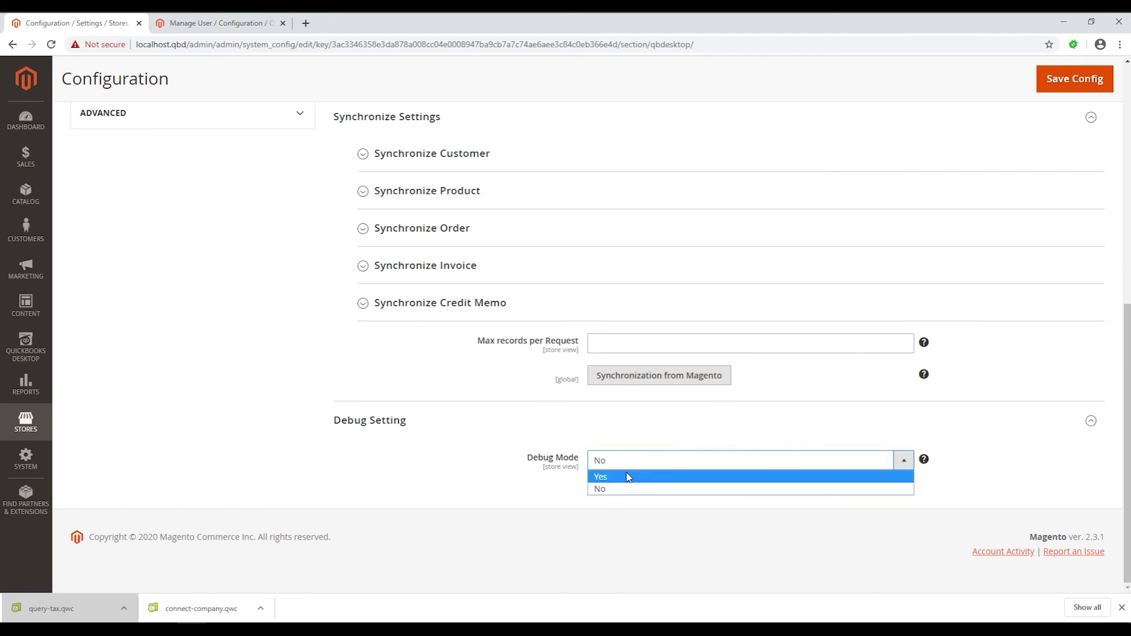
pyautogui.click(627, 476)
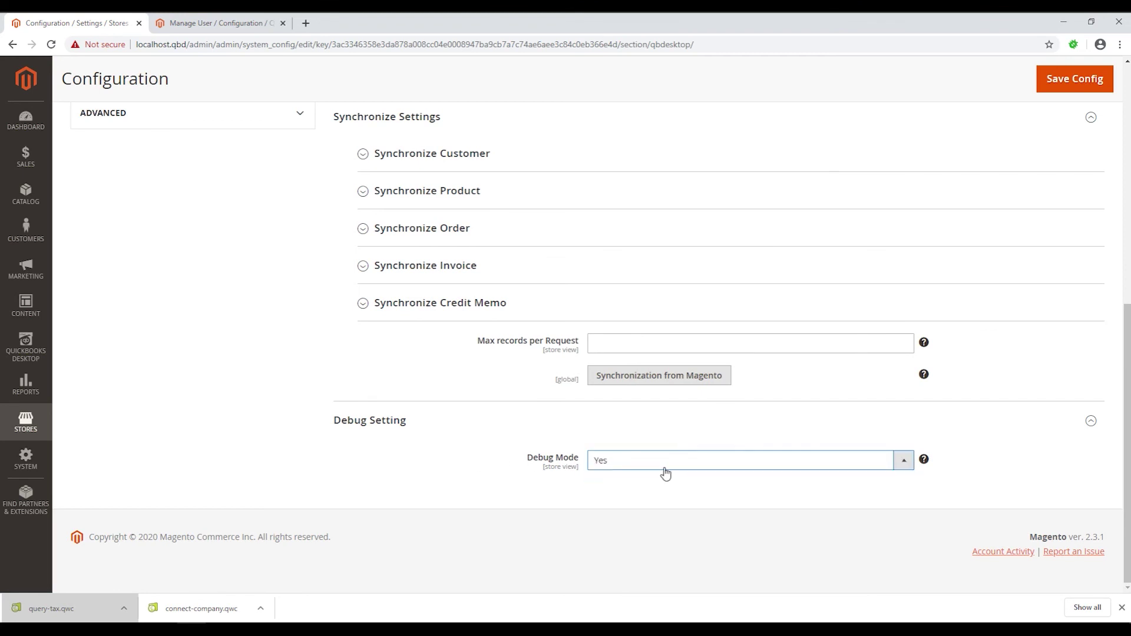
pyautogui.click(885, 464)
pyautogui.click(878, 490)
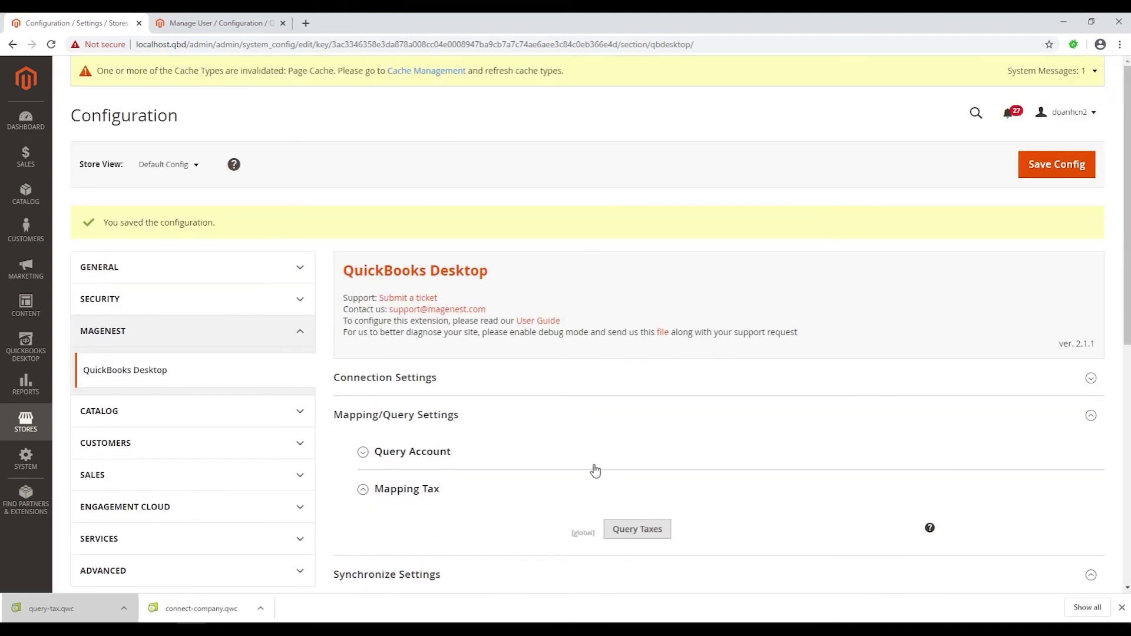
# Open the QuickBooks Desktop sidebar menu listing Manage Queues, Mapping Taxes, Manage User and Configuration
pyautogui.scroll(-8, 593, 469)
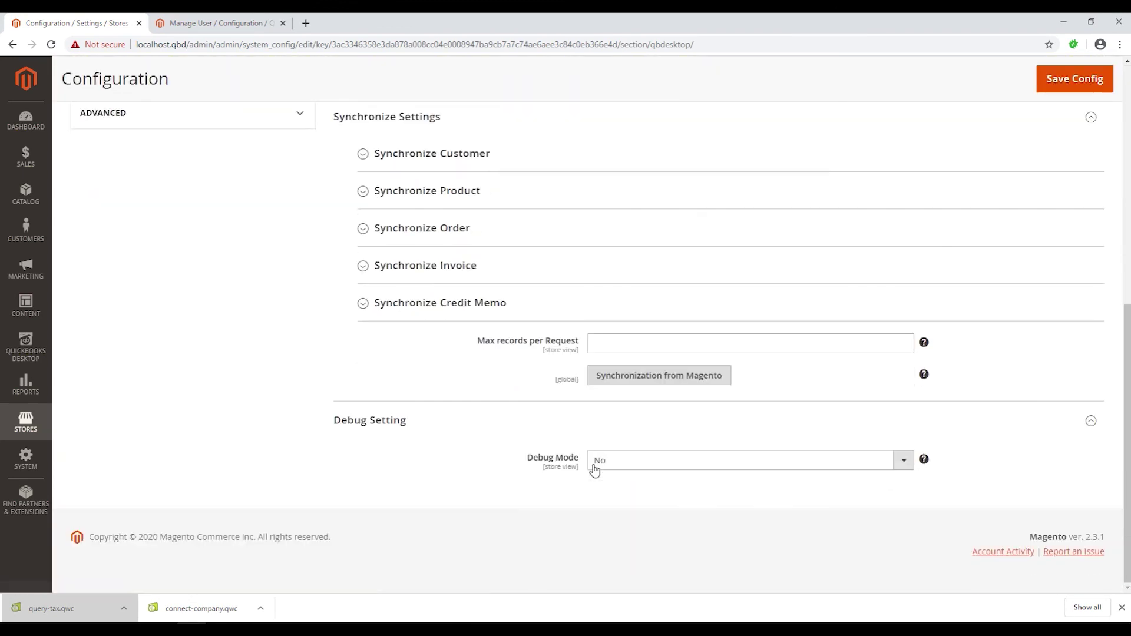
pyautogui.scroll(6, 402, 412)
pyautogui.scroll(-5, 485, 424)
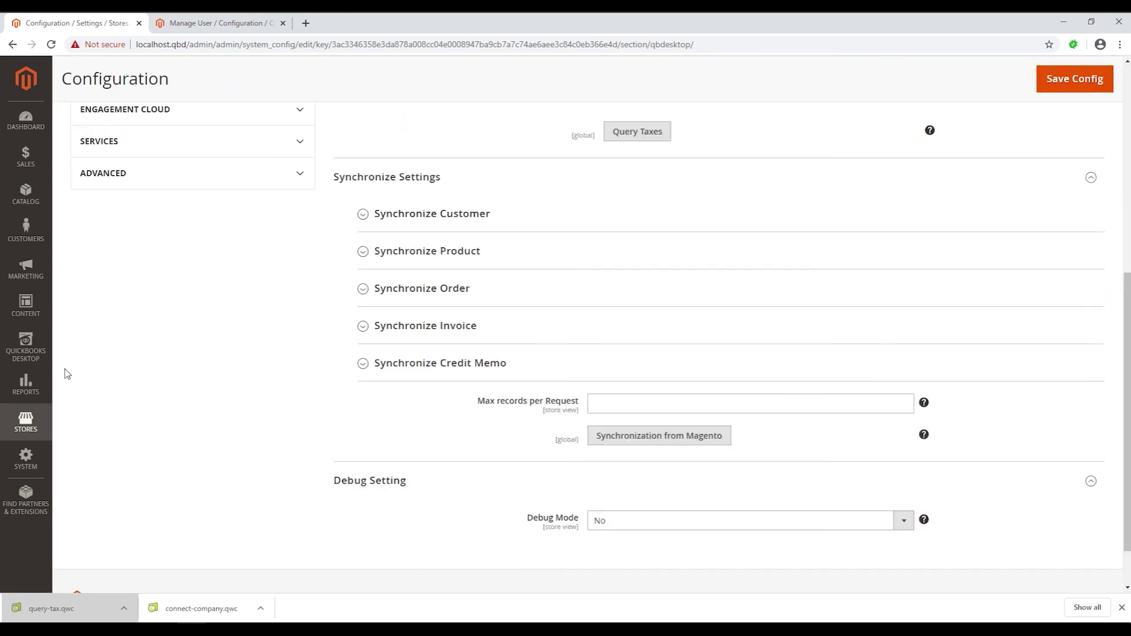
pyautogui.click(46, 356)
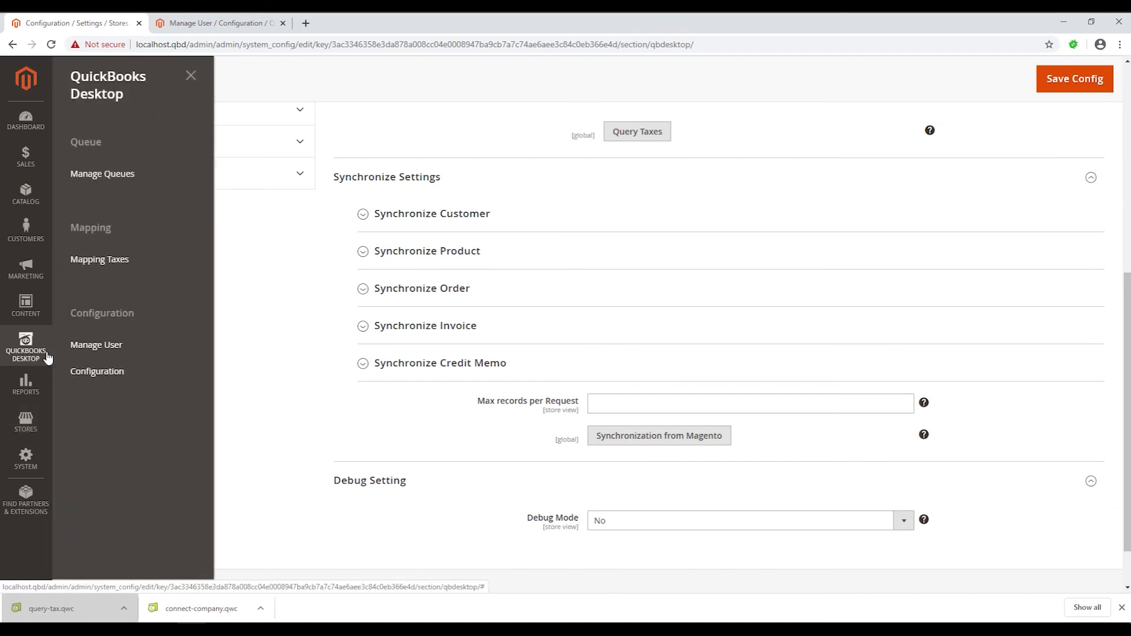